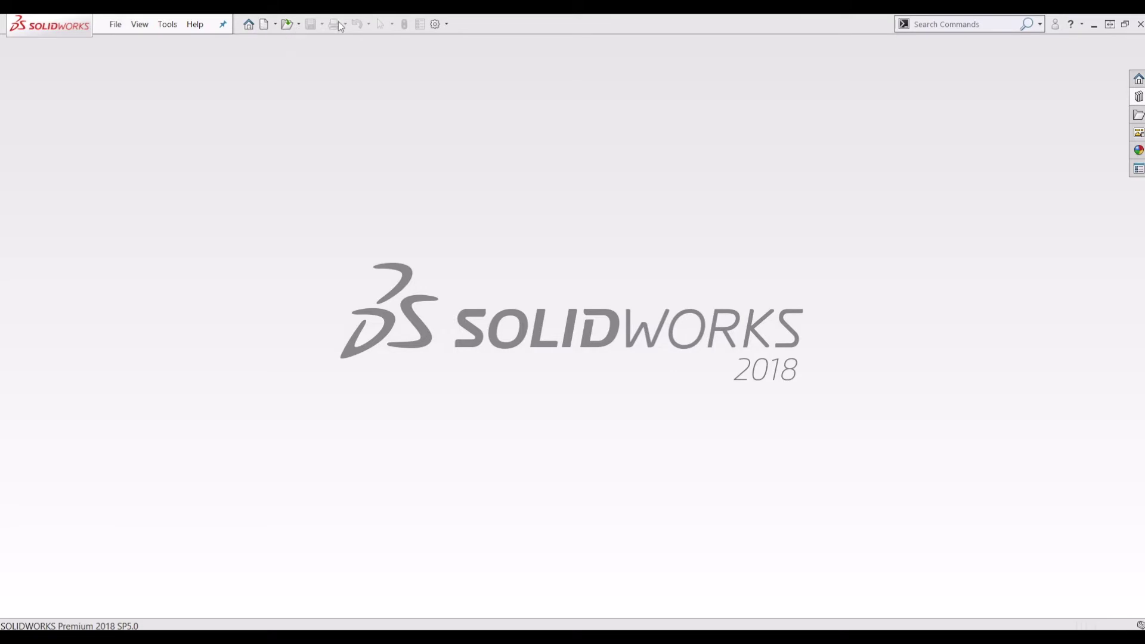
Review the General page of System Options, then close the Options dialog.
{"action": "left_click", "coordinate": [435, 25]}
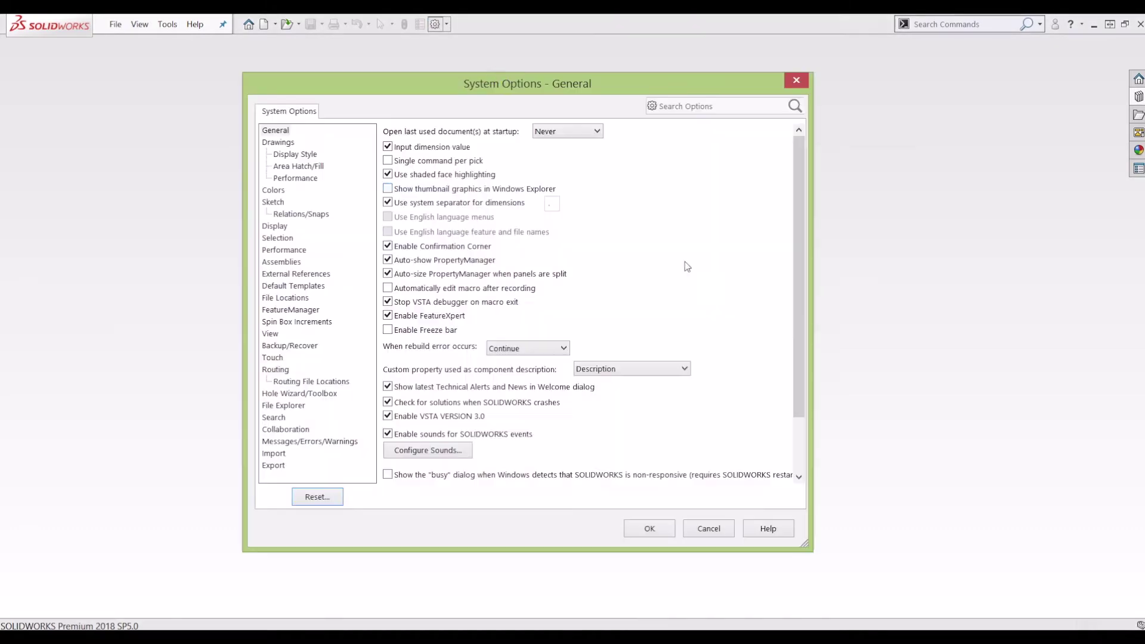
{"action": "left_click", "coordinate": [795, 82]}
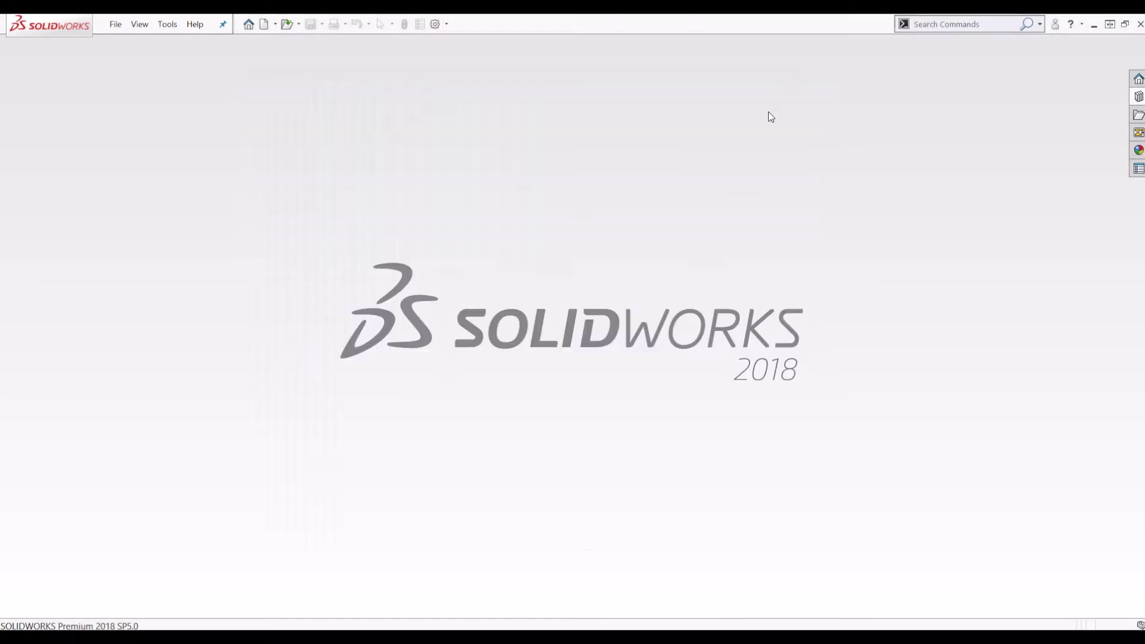
Create a new part from the Tutorial tab's 'part' template after previewing the drawing and assembly templates.
{"action": "left_click", "coordinate": [264, 24]}
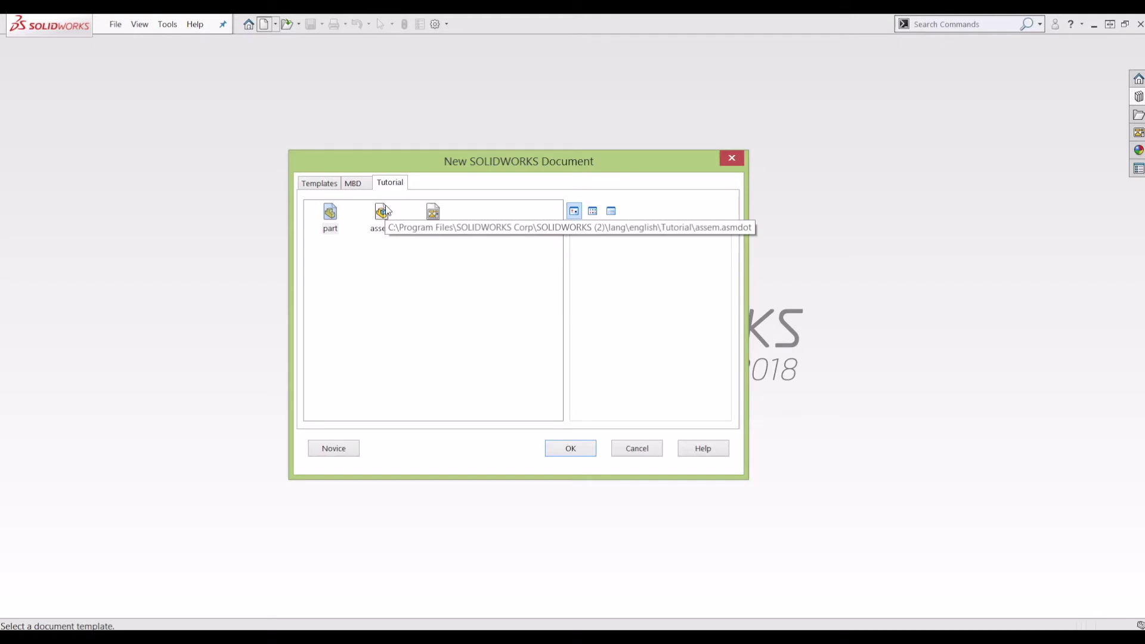
{"action": "left_click", "coordinate": [434, 216]}
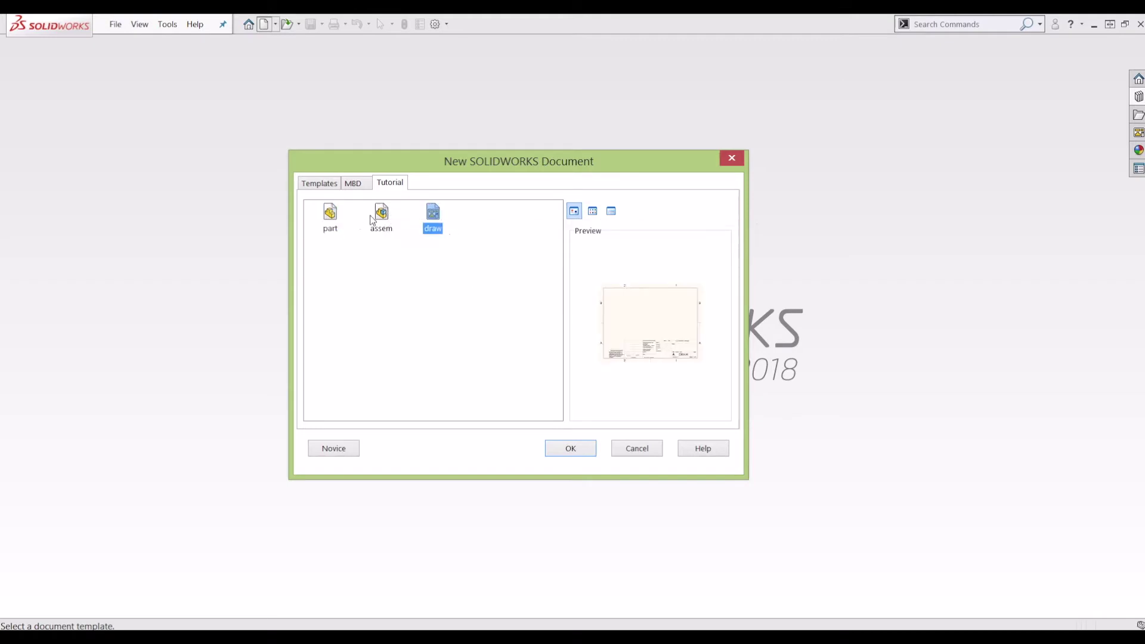
{"action": "left_click", "coordinate": [381, 216]}
{"action": "left_click", "coordinate": [334, 218]}
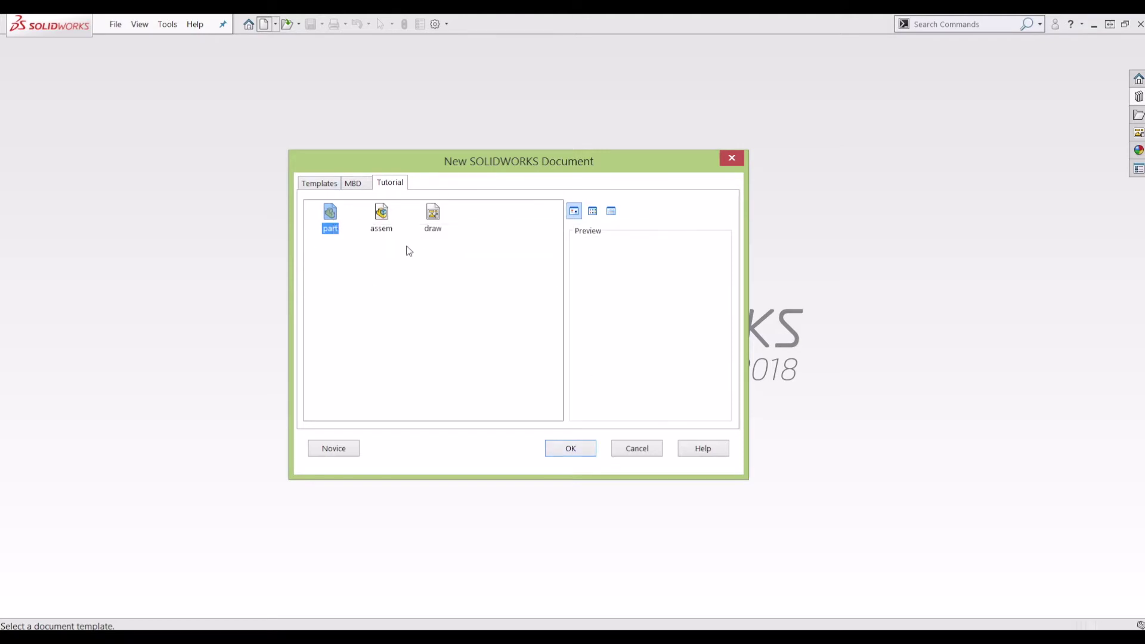
{"action": "left_click", "coordinate": [554, 456]}
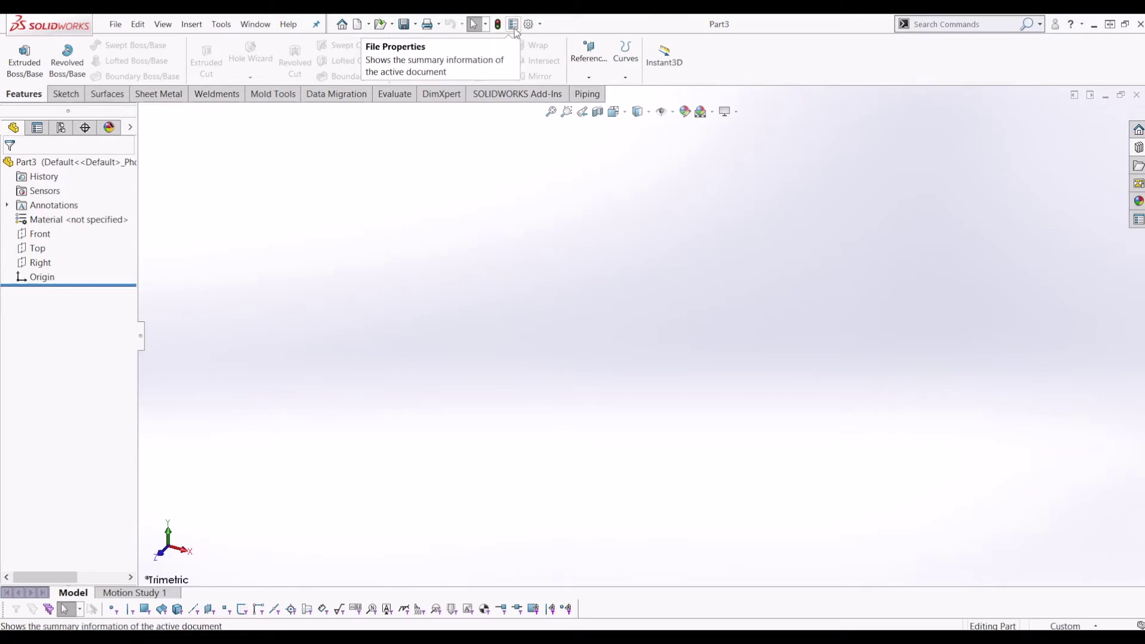
{"action": "left_click", "coordinate": [514, 27]}
{"action": "left_click", "coordinate": [405, 236]}
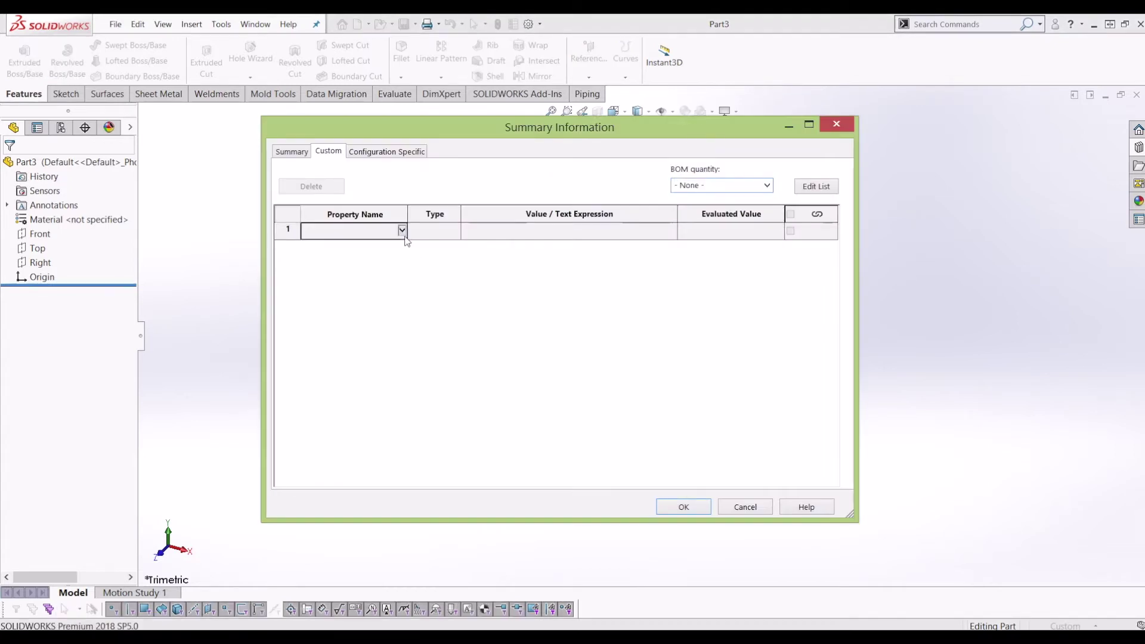
{"action": "left_click", "coordinate": [403, 234]}
{"action": "left_click", "coordinate": [363, 271]}
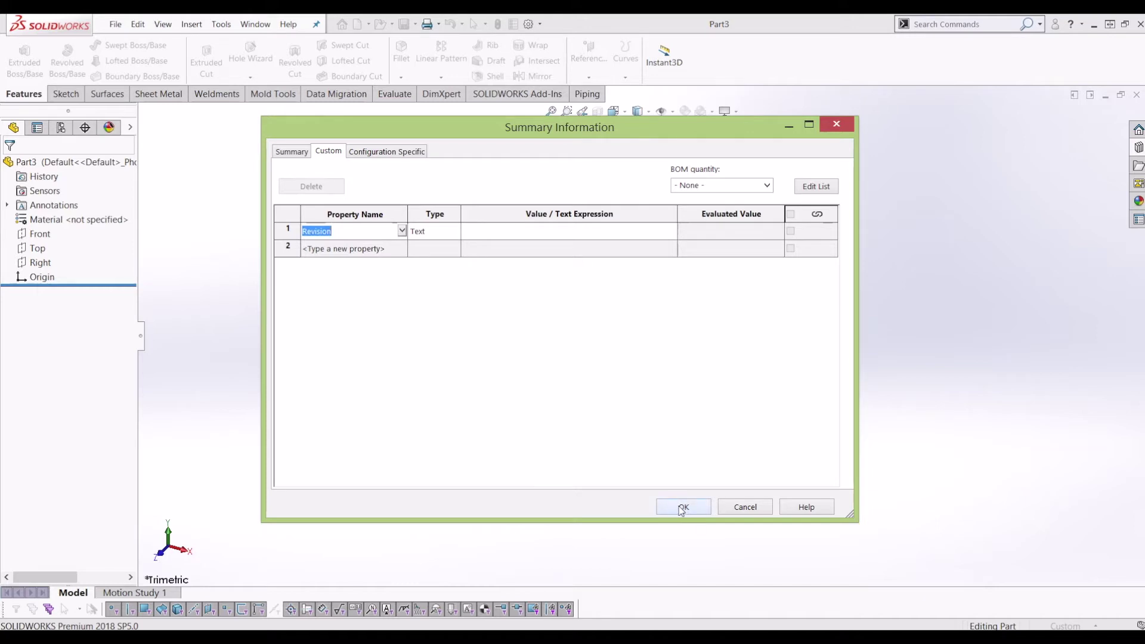
{"action": "left_click", "coordinate": [724, 508]}
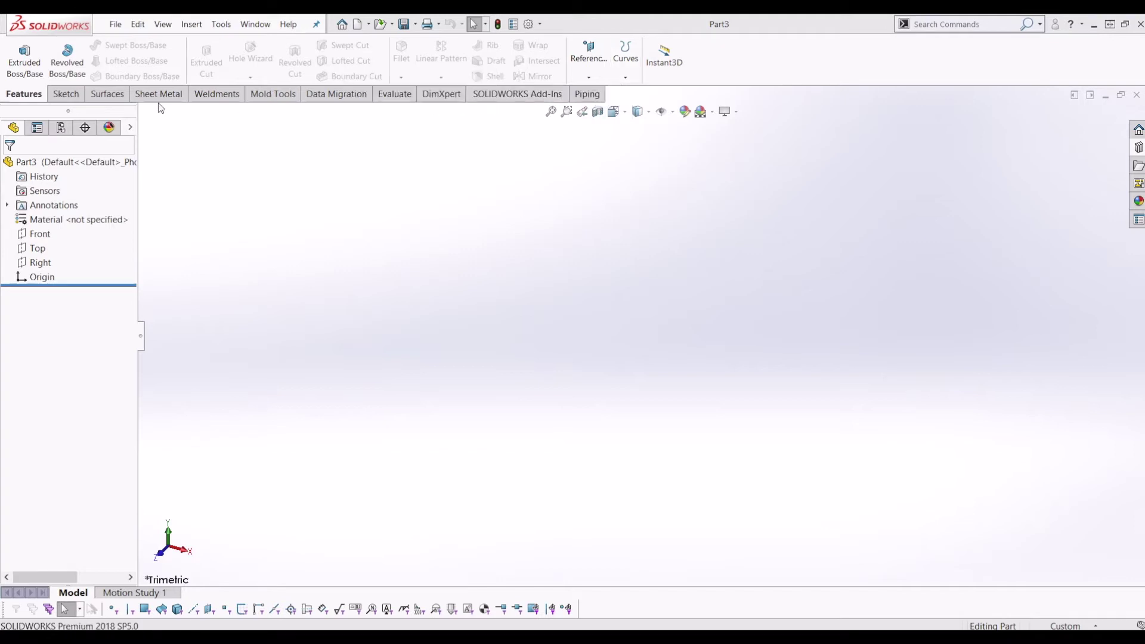
{"action": "left_click", "coordinate": [106, 94]}
{"action": "scroll", "coordinate": [148, 99], "scroll_direction": "down", "scroll_amount": 3}
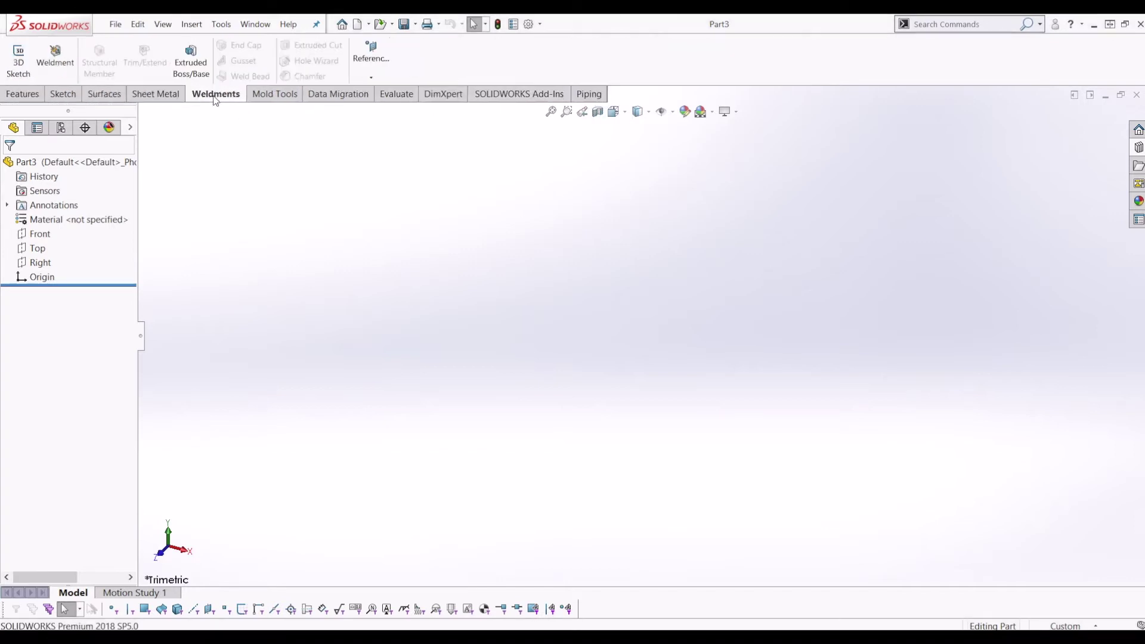
{"action": "left_click", "coordinate": [63, 94]}
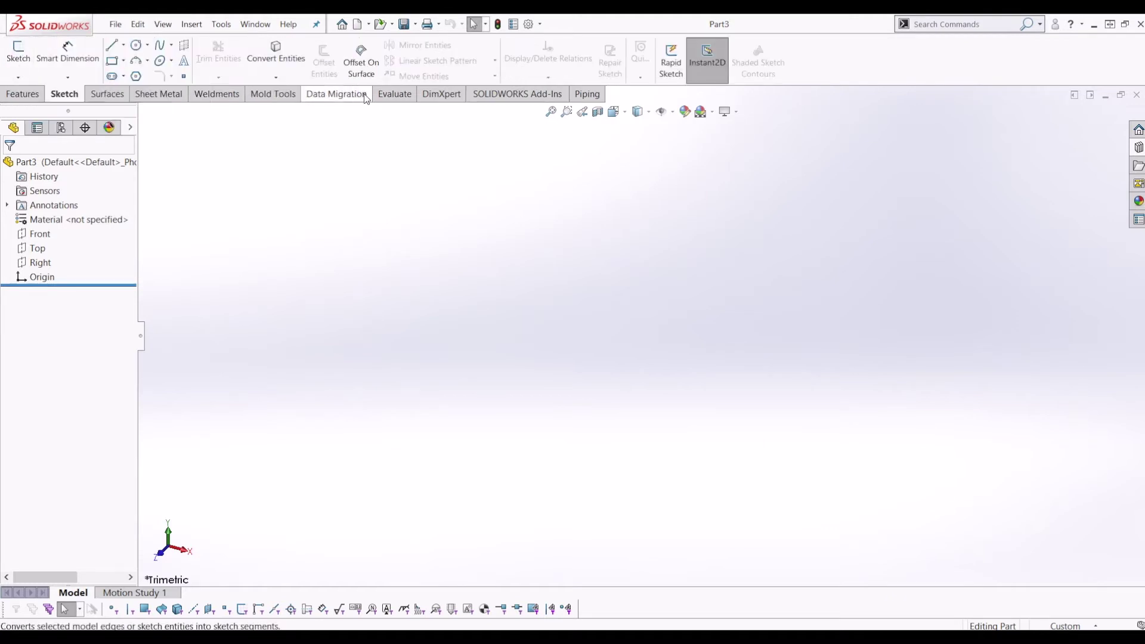
{"action": "left_click", "coordinate": [33, 99]}
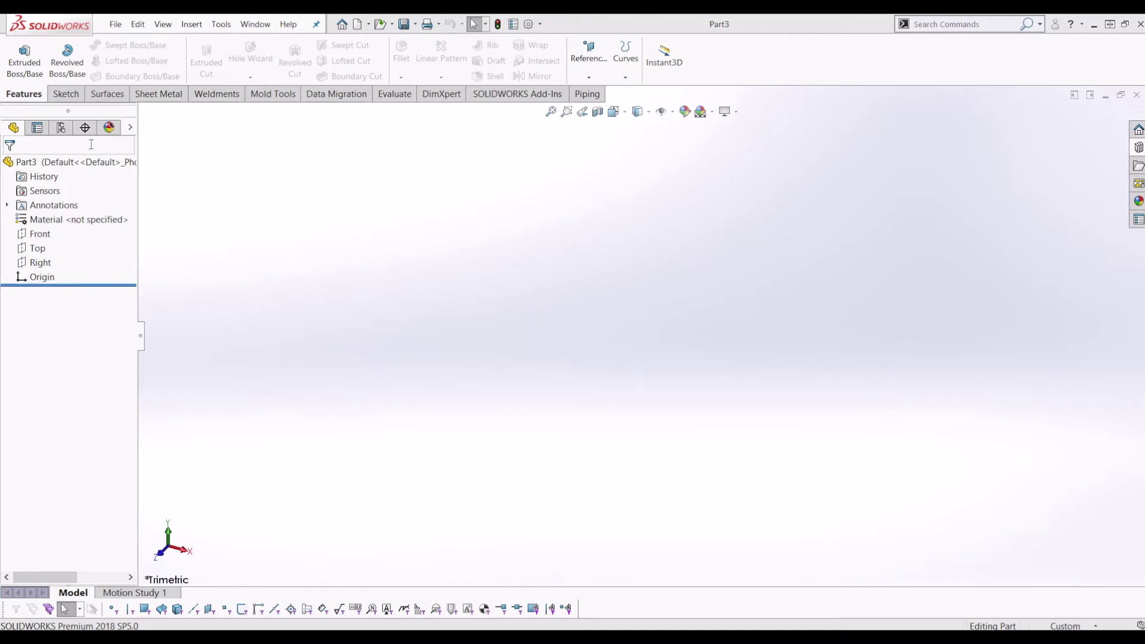
Sketch a circle centred on the origin on the Top plane.
{"action": "left_click", "coordinate": [65, 93]}
{"action": "left_click", "coordinate": [19, 54]}
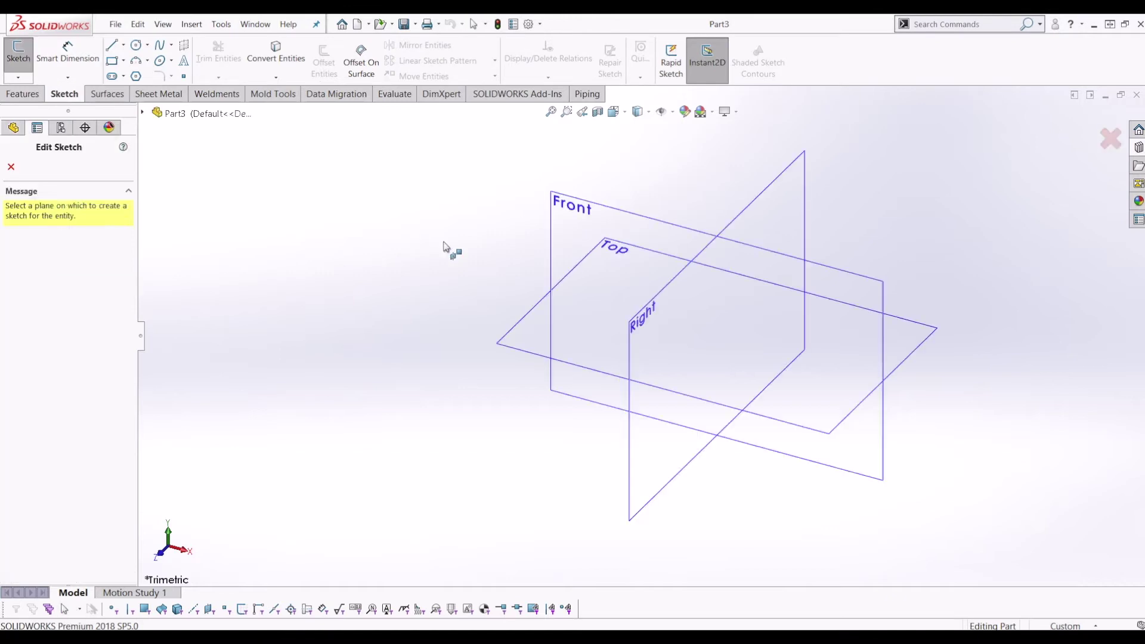
{"action": "left_click", "coordinate": [608, 246]}
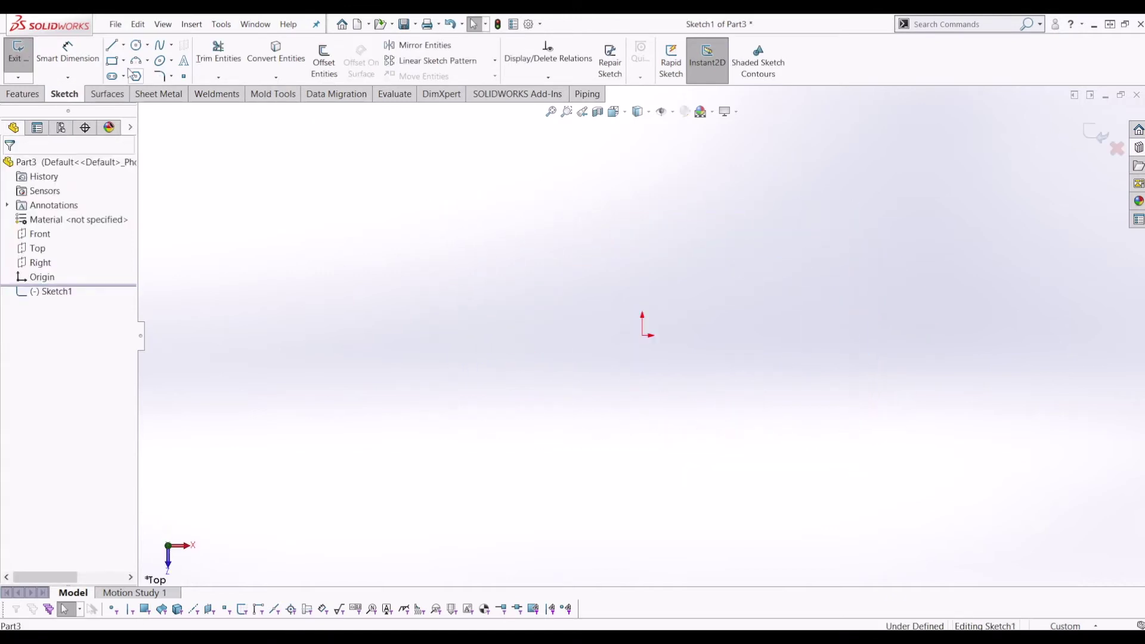
{"action": "left_click", "coordinate": [136, 45]}
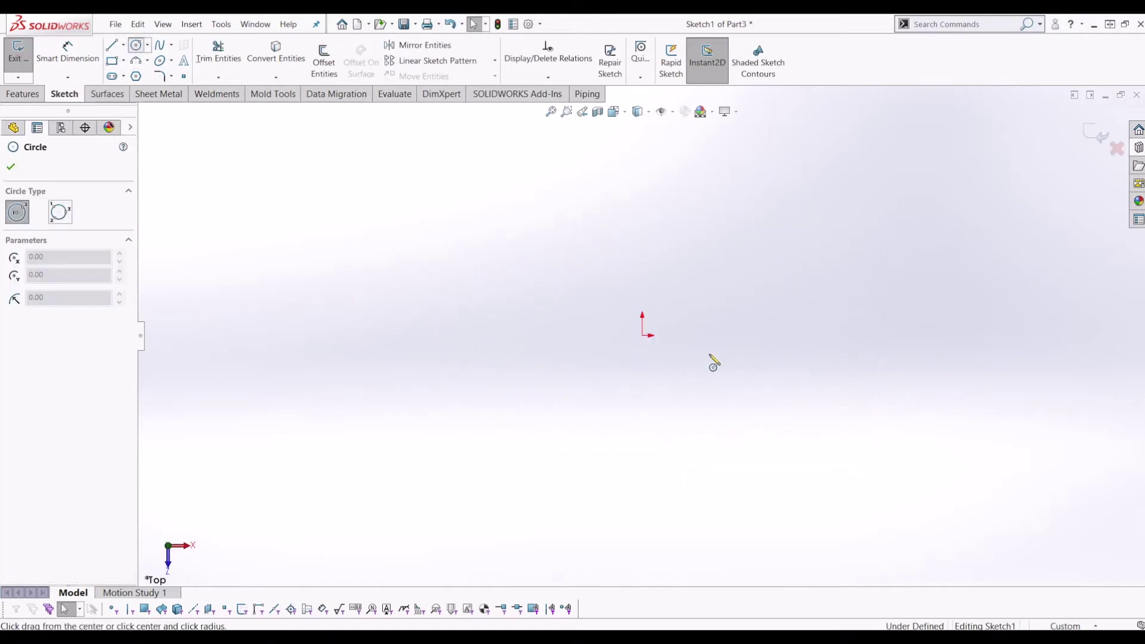
{"action": "left_click", "coordinate": [642, 335]}
{"action": "left_click", "coordinate": [768, 391]}
{"action": "left_click", "coordinate": [1097, 135]}
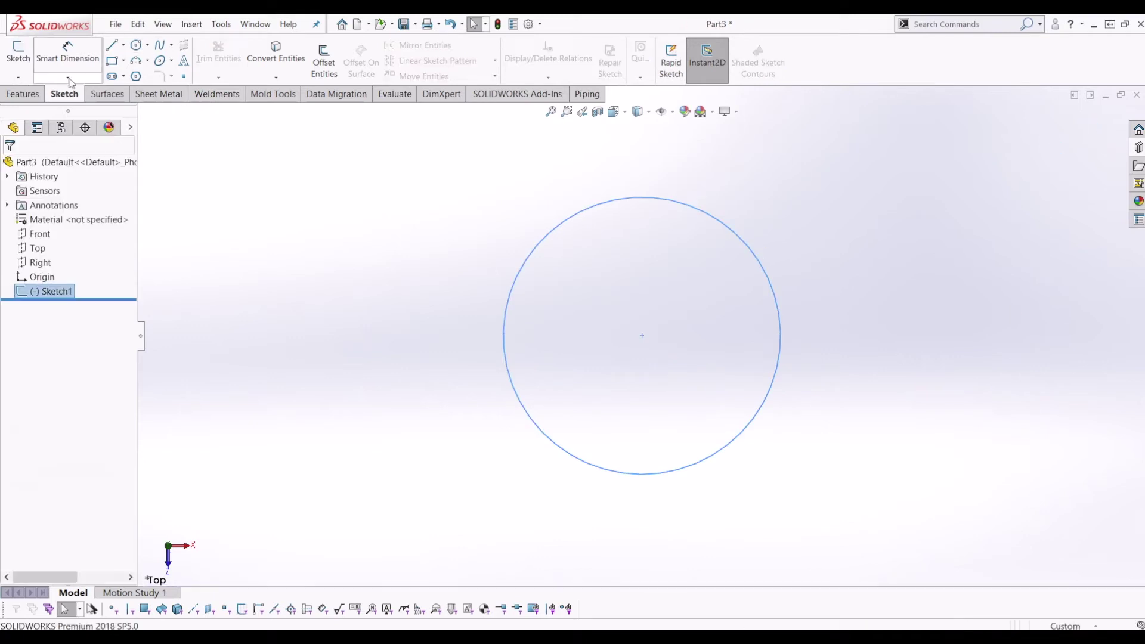
Extrude the circle into a 122 mm tall solid cylinder.
{"action": "left_click", "coordinate": [23, 93]}
{"action": "left_click", "coordinate": [25, 60]}
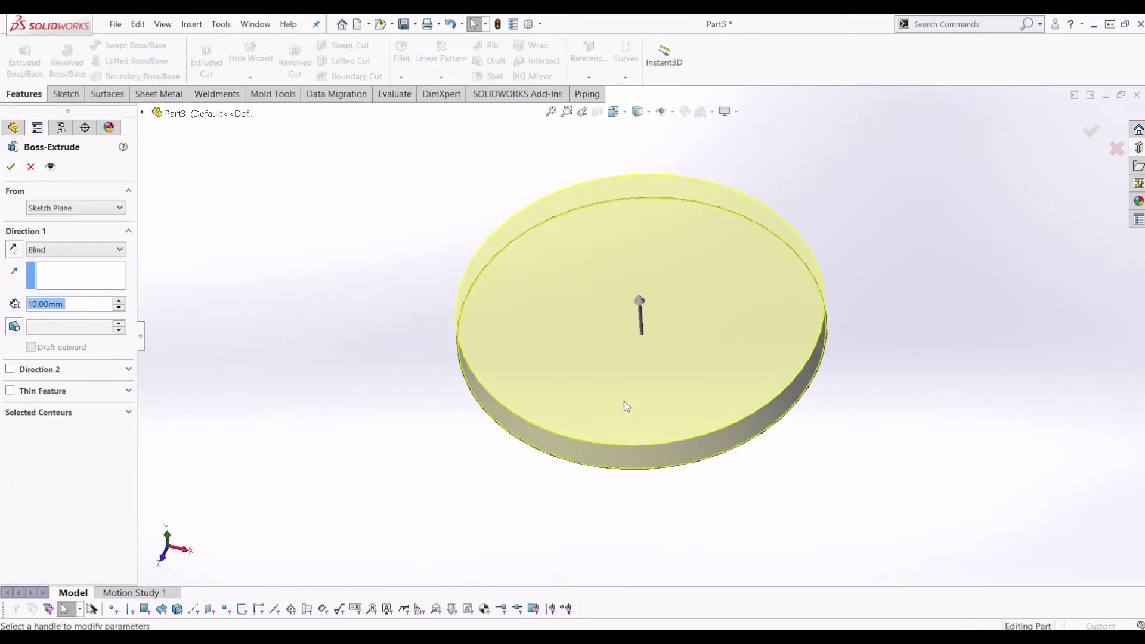
{"action": "middle_click_drag", "start_coordinate": [624, 400], "coordinate": [624, 334]}
{"action": "left_click_drag", "start_coordinate": [636, 306], "coordinate": [629, 179]}
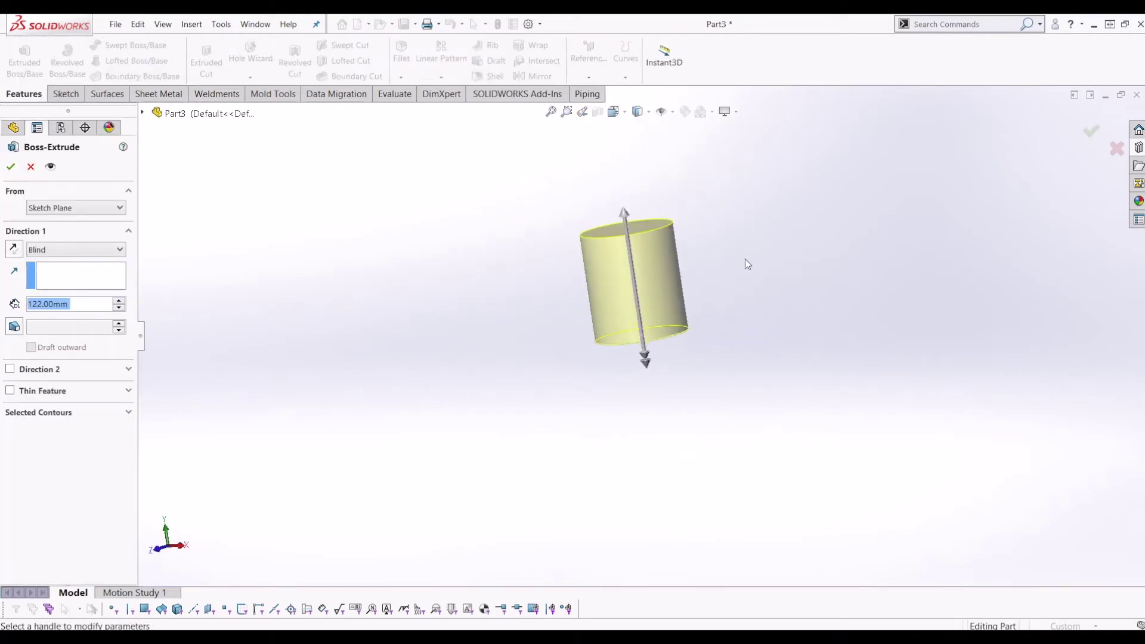
{"action": "left_click", "coordinate": [1091, 131]}
{"action": "scroll", "coordinate": [680, 256], "scroll_direction": "down", "scroll_amount": 4}
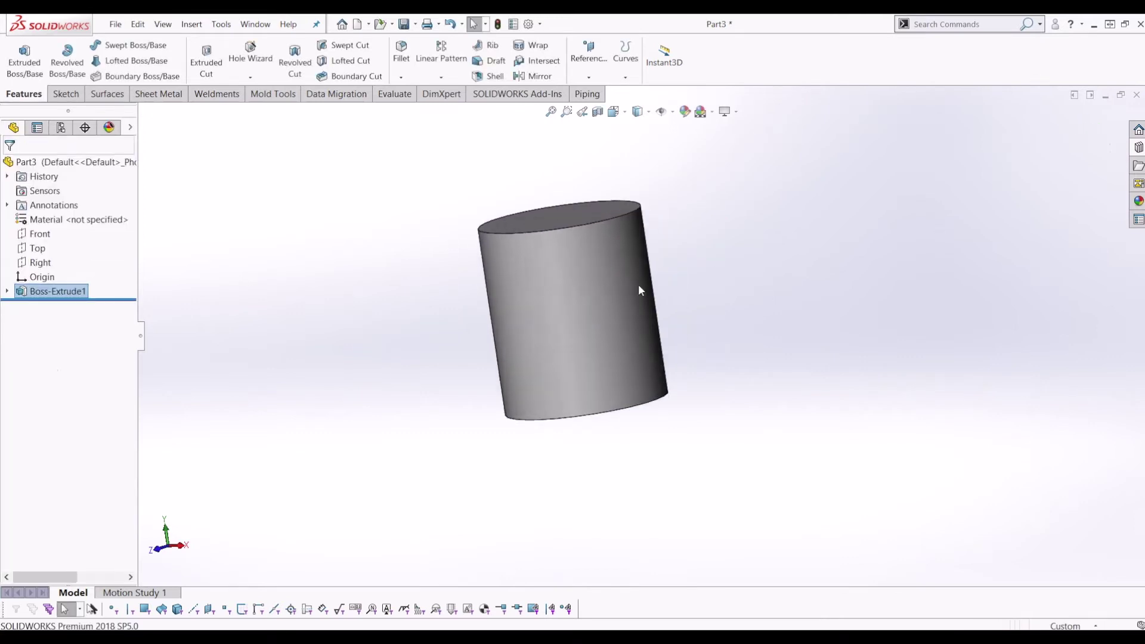
{"action": "middle_click_drag", "start_coordinate": [639, 290], "coordinate": [567, 317]}
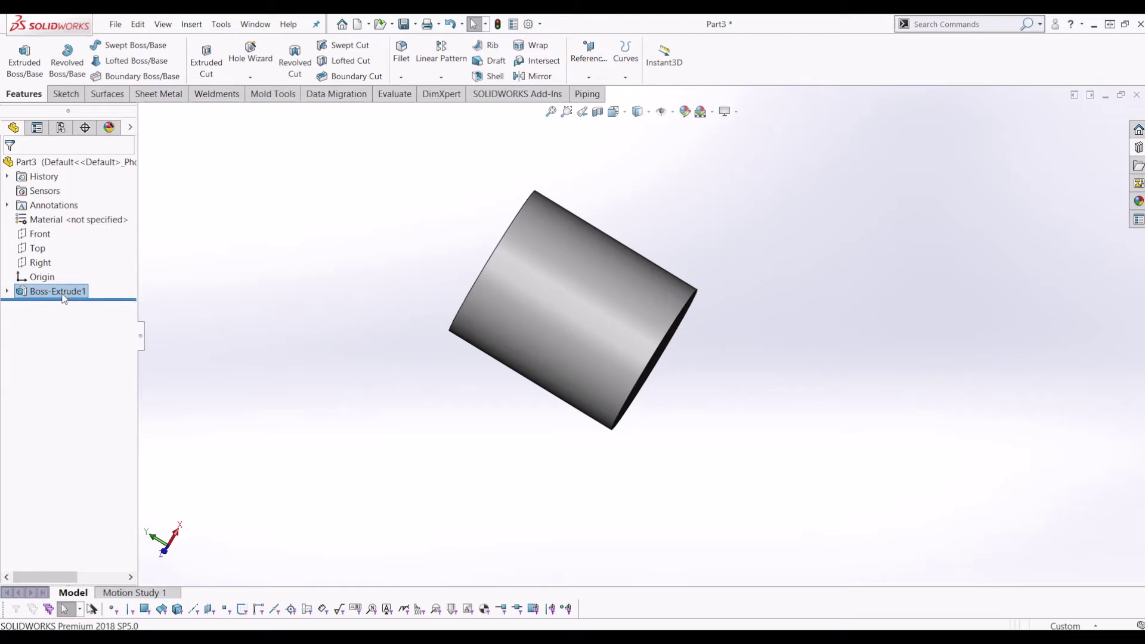
Inspect Boss-Extrude1's base sketch and its circle, about 227.34 mm in diameter.
{"action": "left_click", "coordinate": [7, 290]}
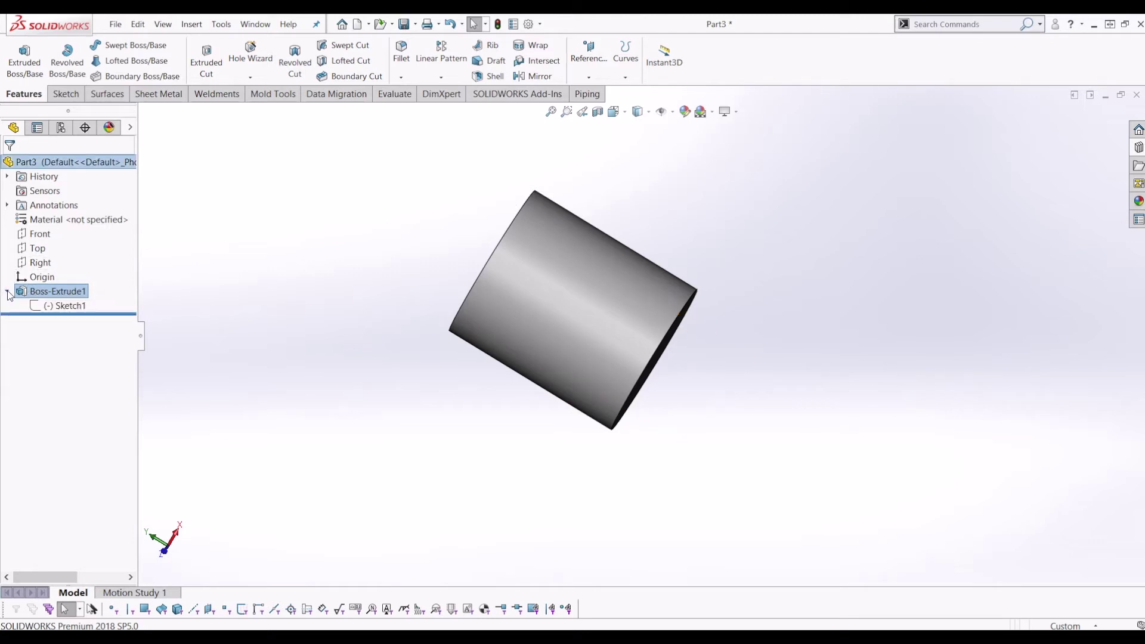
{"action": "left_click", "coordinate": [62, 308]}
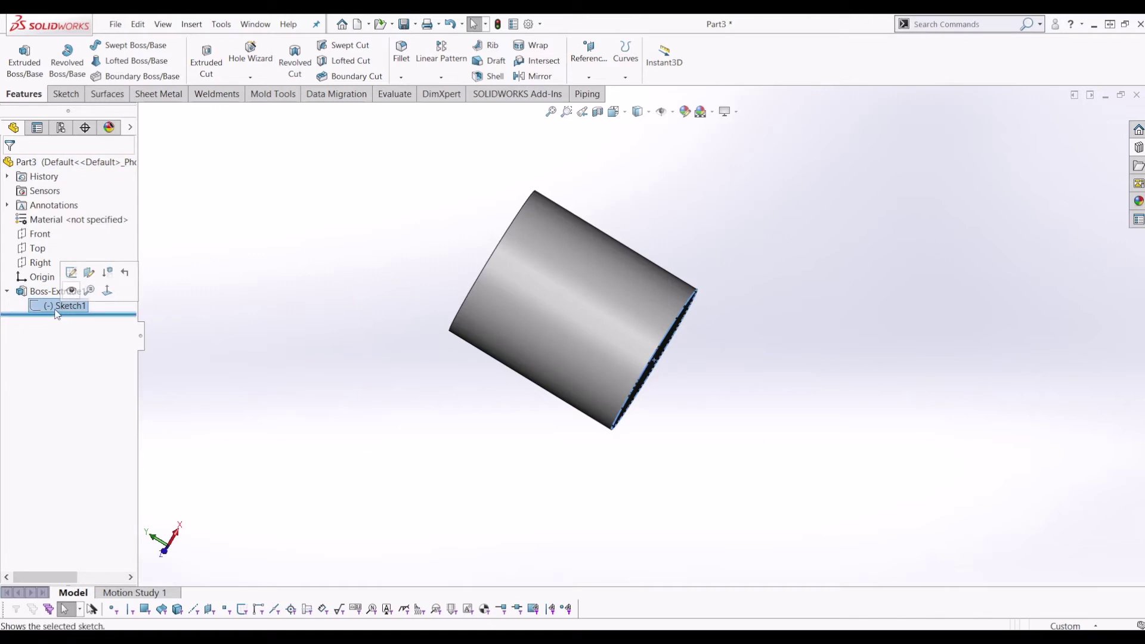
{"action": "right_click", "coordinate": [62, 310]}
{"action": "left_click", "coordinate": [335, 324]}
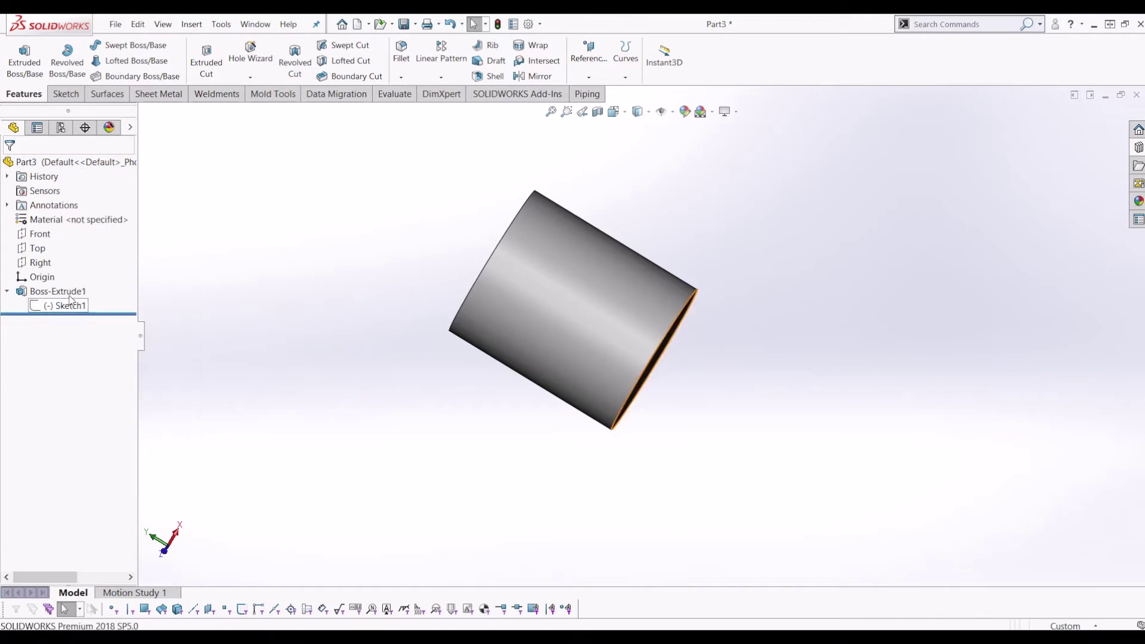
{"action": "left_click", "coordinate": [7, 291]}
{"action": "left_click", "coordinate": [40, 292]}
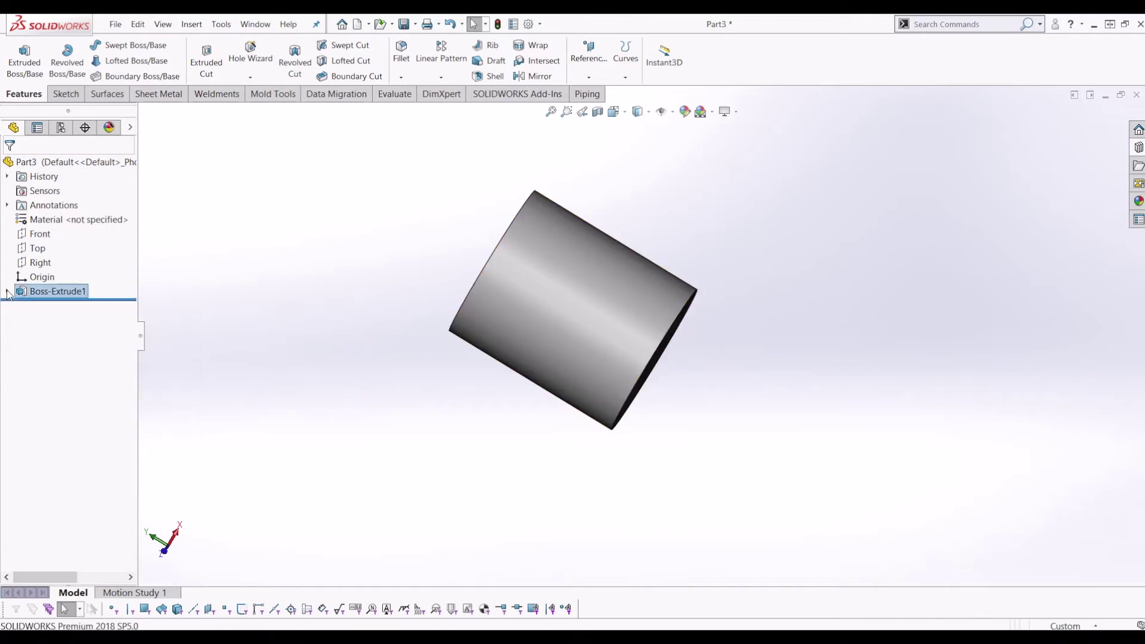
{"action": "right_click", "coordinate": [44, 292]}
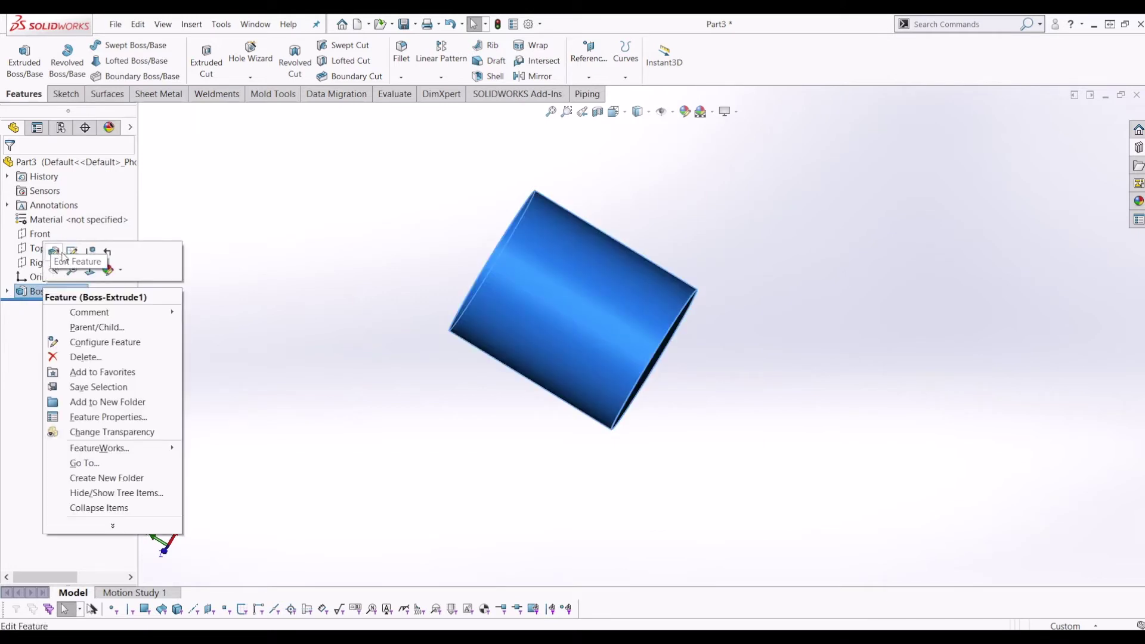
{"action": "left_click", "coordinate": [72, 253]}
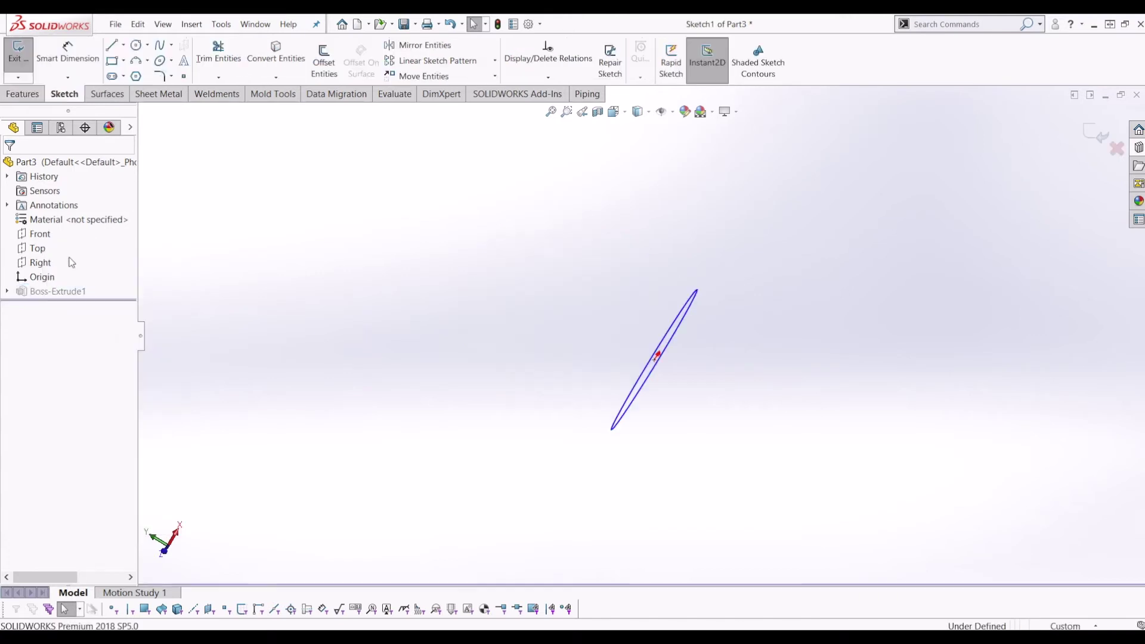
{"action": "left_click", "coordinate": [733, 322]}
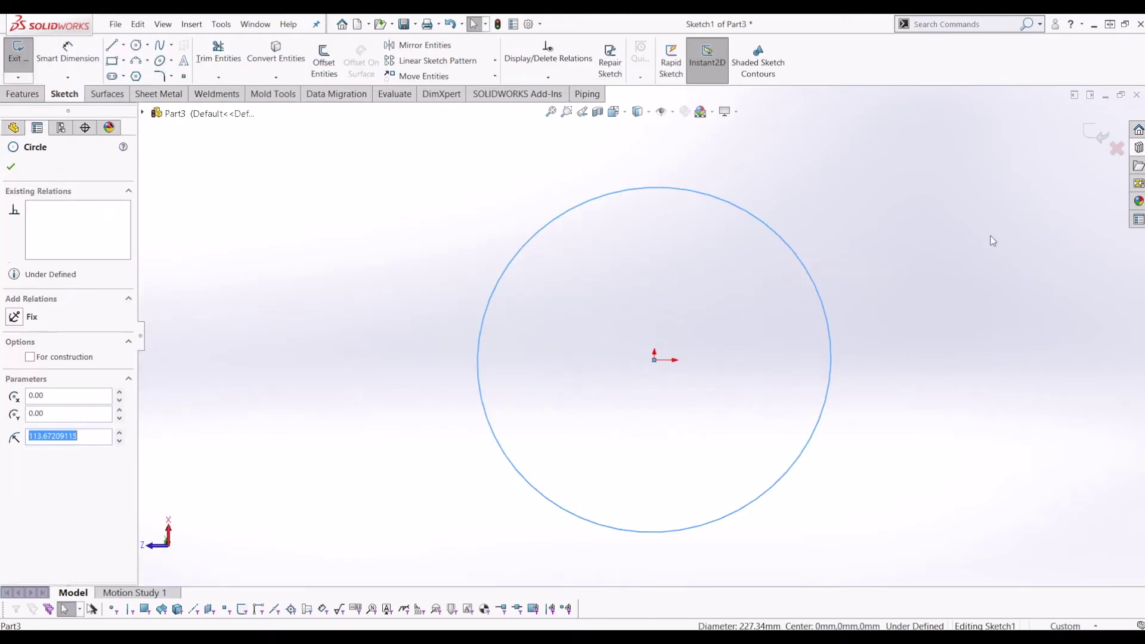
{"action": "left_click", "coordinate": [1097, 132]}
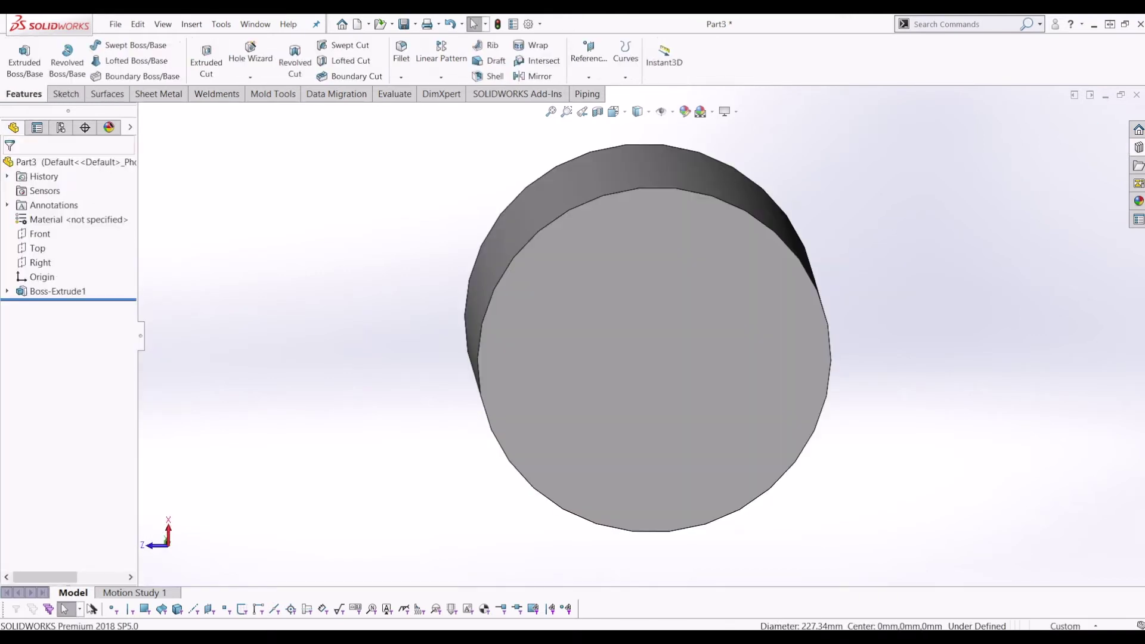
Edit Boss-Extrude1 and lengthen its Blind depth to 305.00 mm.
{"action": "right_click", "coordinate": [60, 291]}
{"action": "left_click", "coordinate": [71, 257]}
{"action": "scroll", "coordinate": [567, 394], "scroll_direction": "up", "scroll_amount": 4}
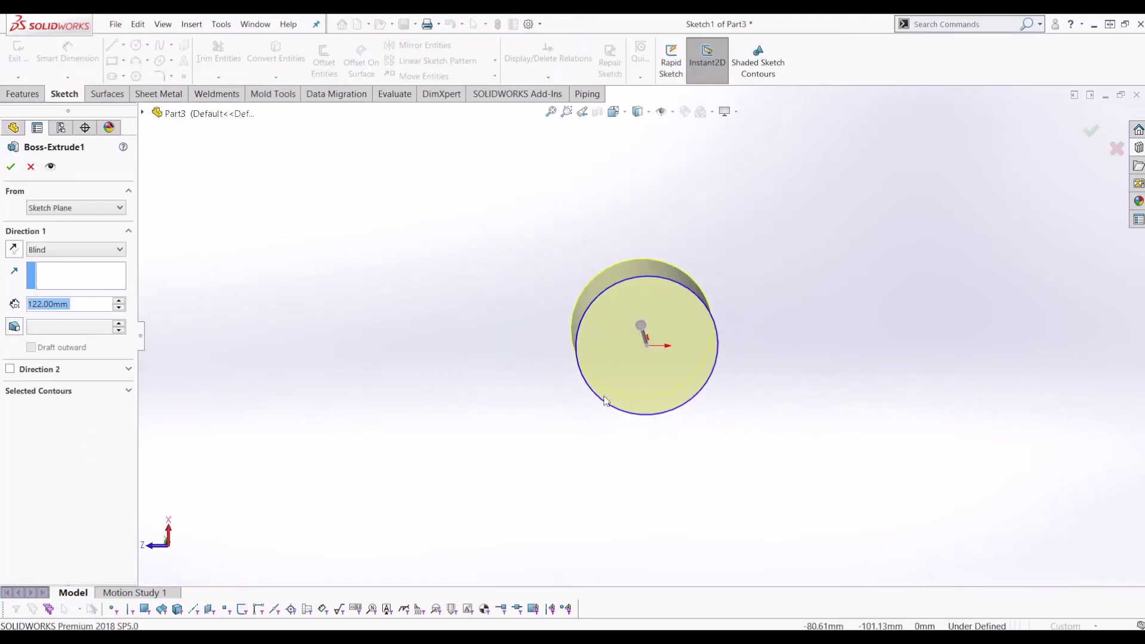
{"action": "middle_click_drag", "start_coordinate": [635, 334], "coordinate": [603, 345]}
{"action": "left_click_drag", "start_coordinate": [559, 306], "coordinate": [472, 274]}
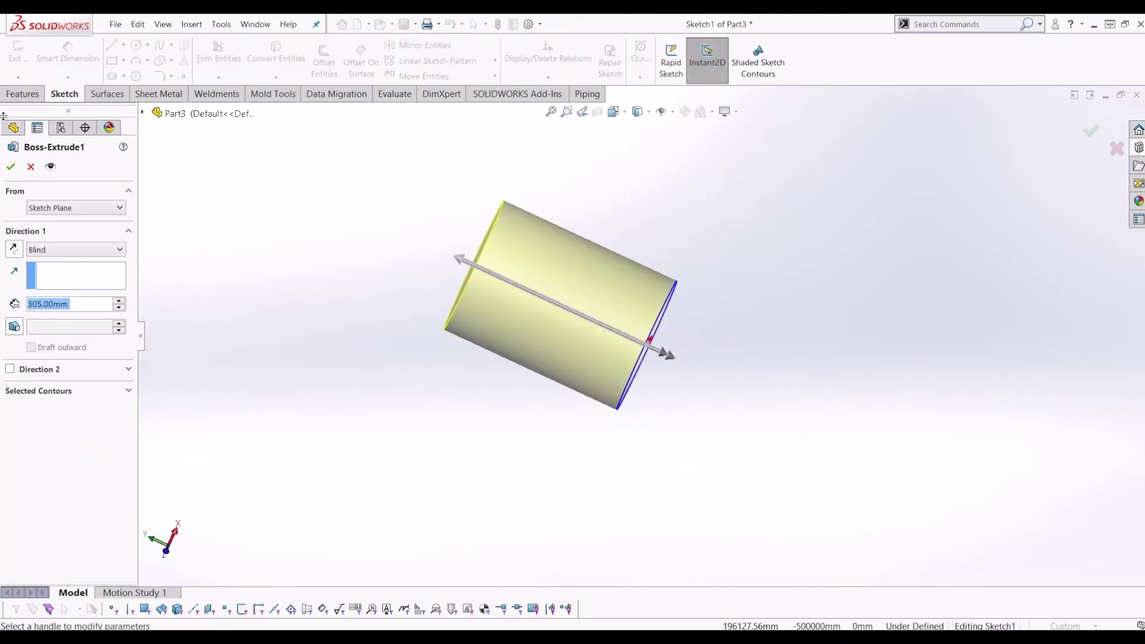
{"action": "left_click", "coordinate": [10, 166]}
{"action": "mouse_move", "coordinate": [644, 472]}
{"action": "middle_mouse_down"}
{"action": "mouse_move", "coordinate": [449, 378]}
{"action": "mouse_move", "coordinate": [314, 334]}
{"action": "mouse_move", "coordinate": [378, 337]}
{"action": "mouse_move", "coordinate": [570, 386]}
{"action": "middle_mouse_up"}
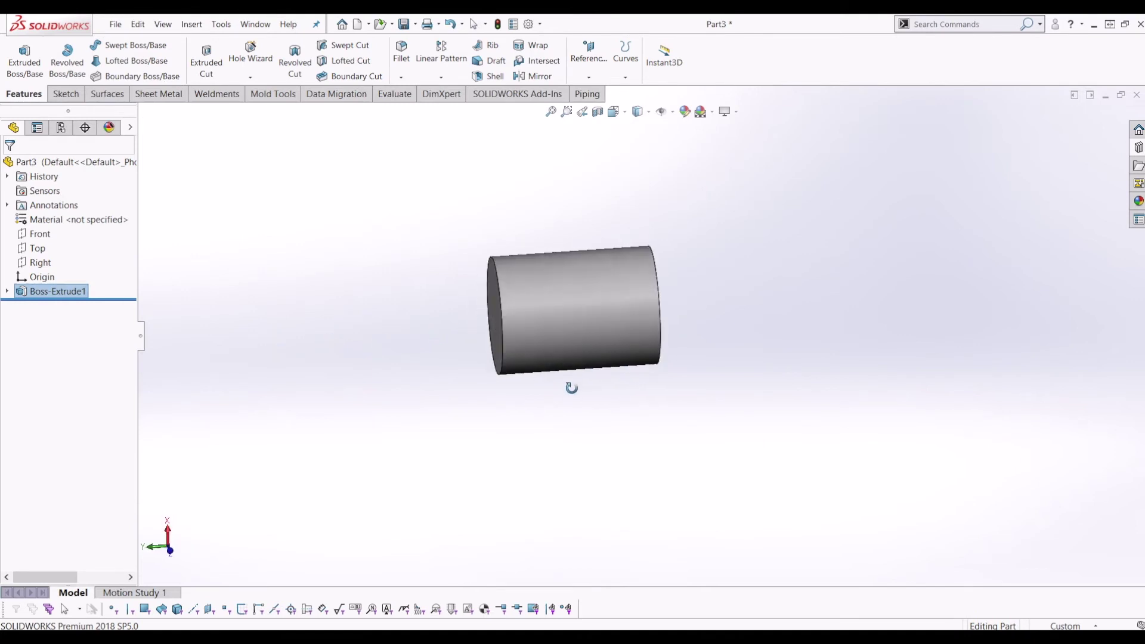
{"action": "middle_click_drag", "start_coordinate": [787, 360], "coordinate": [680, 426]}
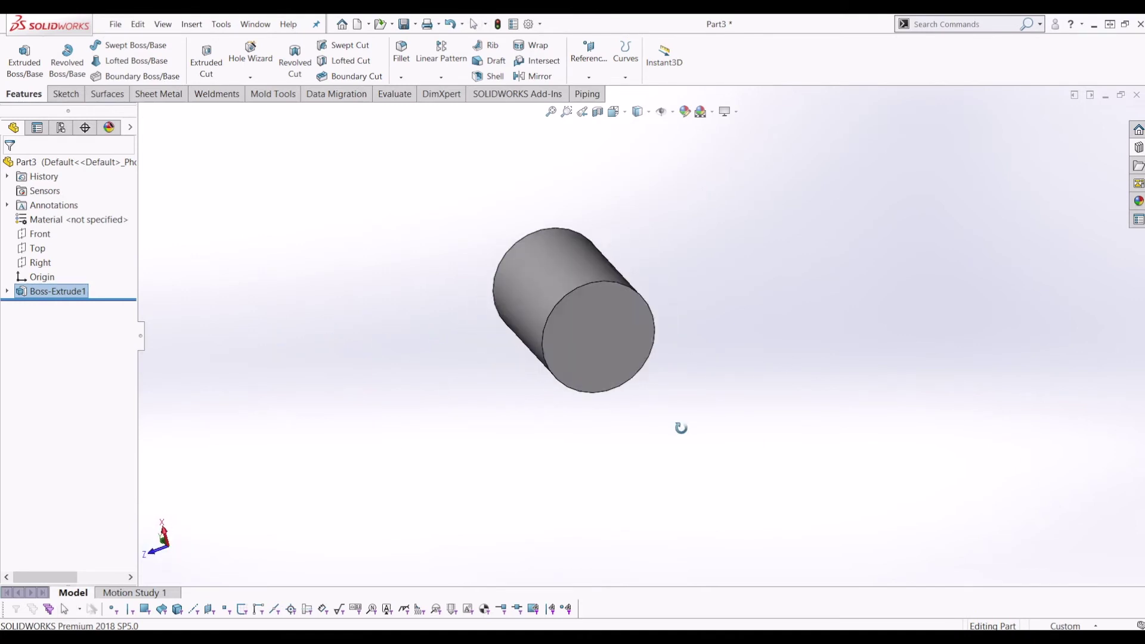
{"action": "middle_click_drag", "start_coordinate": [524, 292], "coordinate": [587, 310]}
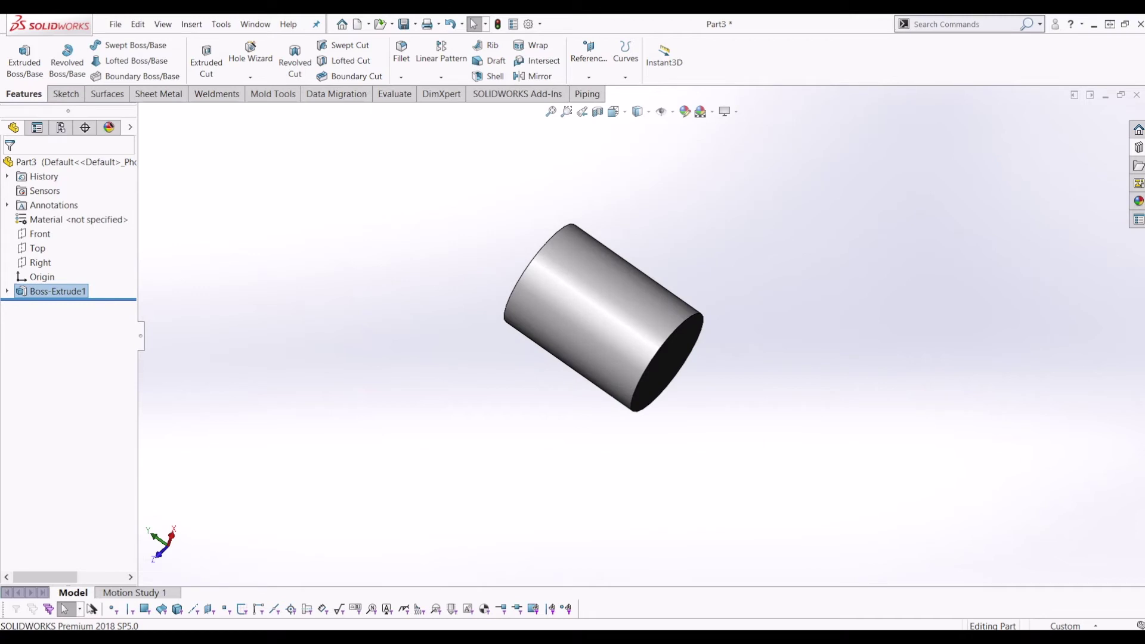
Sketch a centred hole circle on the cylinder's flat end face.
{"action": "left_click", "coordinate": [61, 127]}
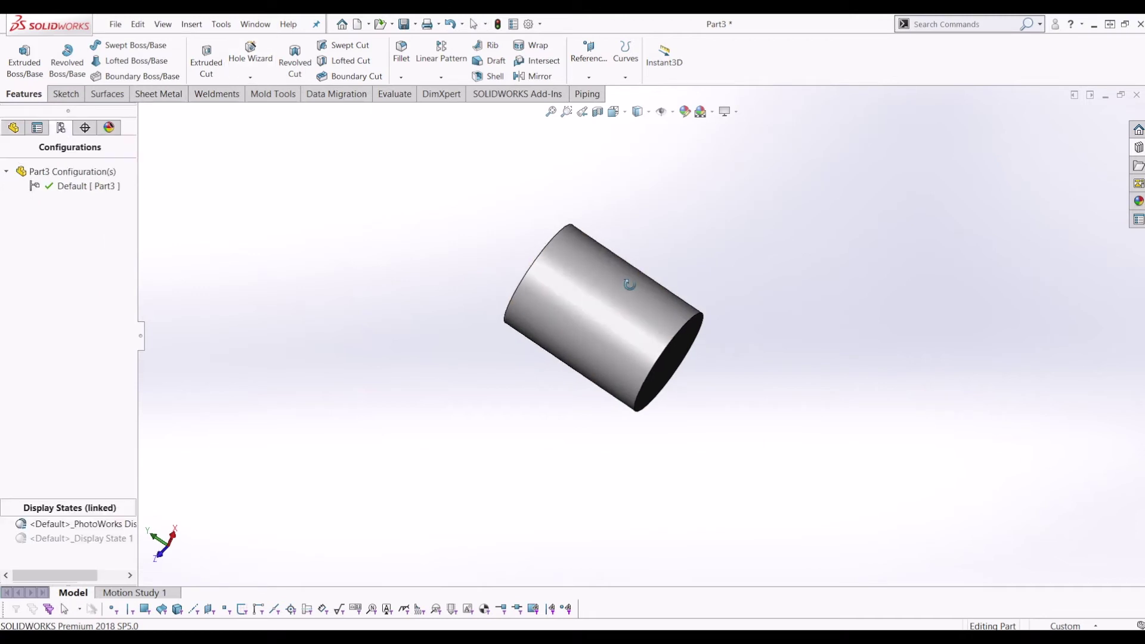
{"action": "middle_click_drag", "start_coordinate": [629, 285], "coordinate": [721, 439]}
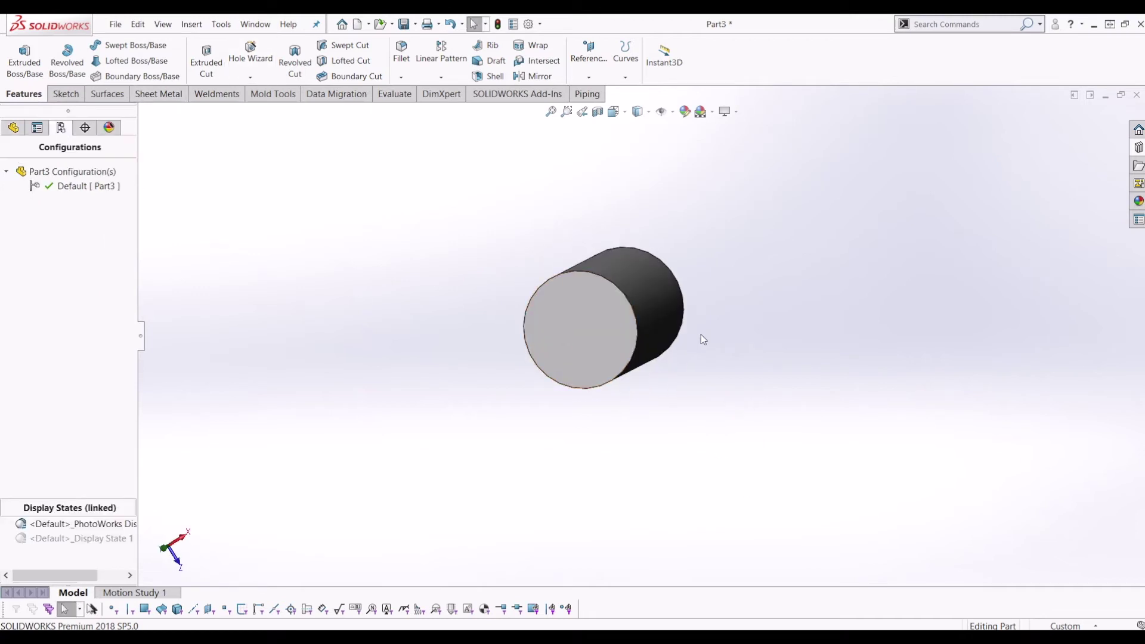
{"action": "left_click", "coordinate": [555, 325]}
{"action": "left_click", "coordinate": [65, 93]}
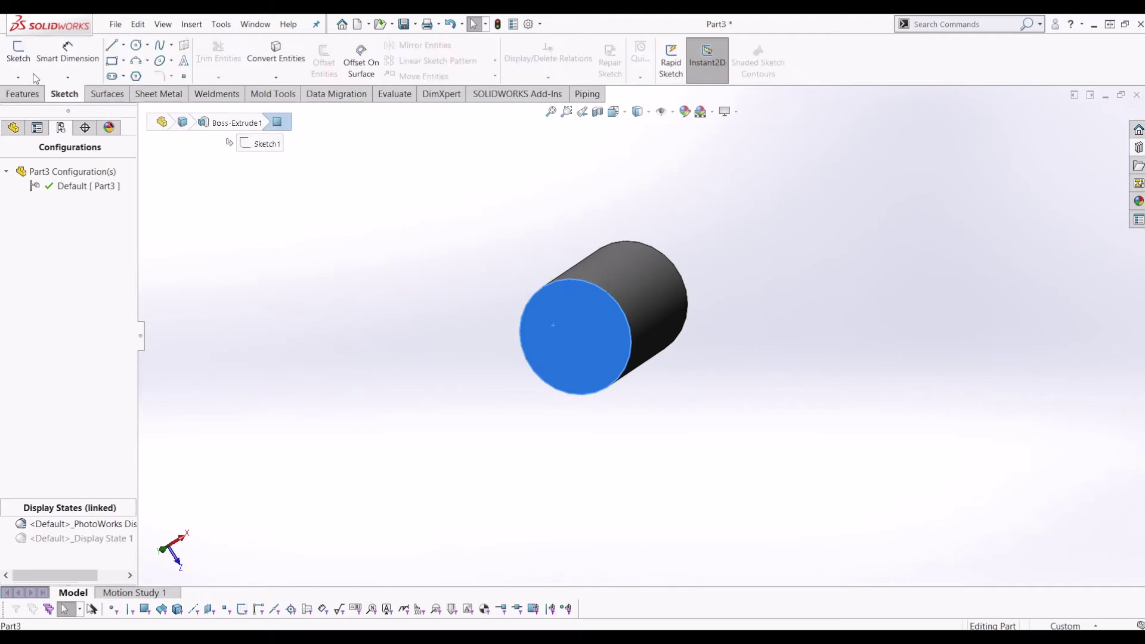
{"action": "left_click", "coordinate": [23, 60]}
{"action": "left_click", "coordinate": [136, 44]}
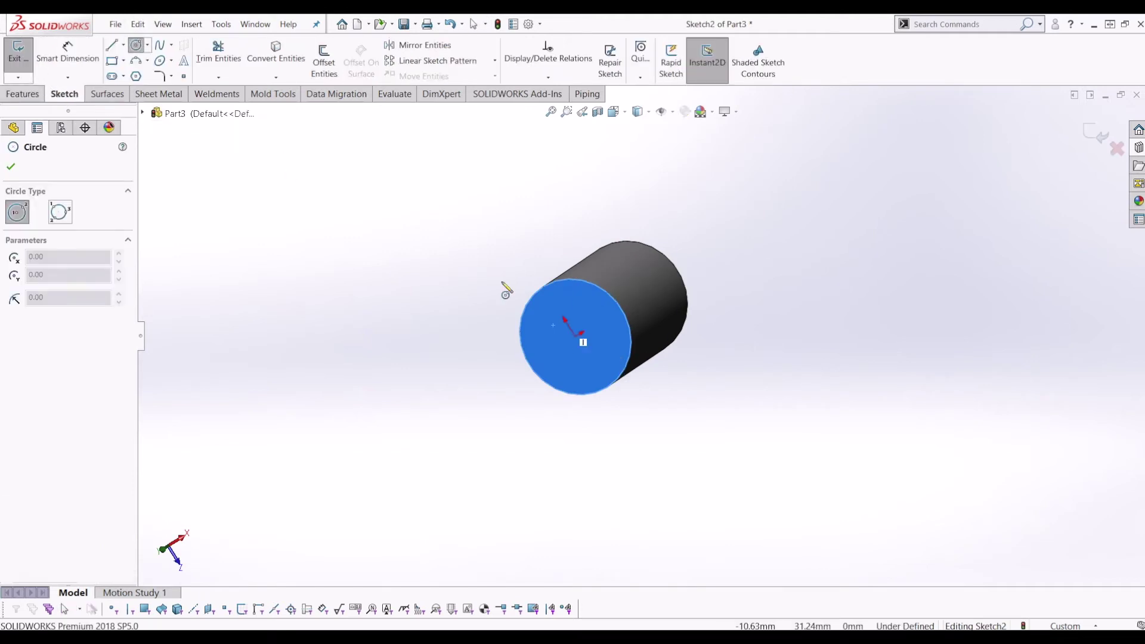
{"action": "left_click", "coordinate": [575, 337]}
{"action": "left_click", "coordinate": [594, 364]}
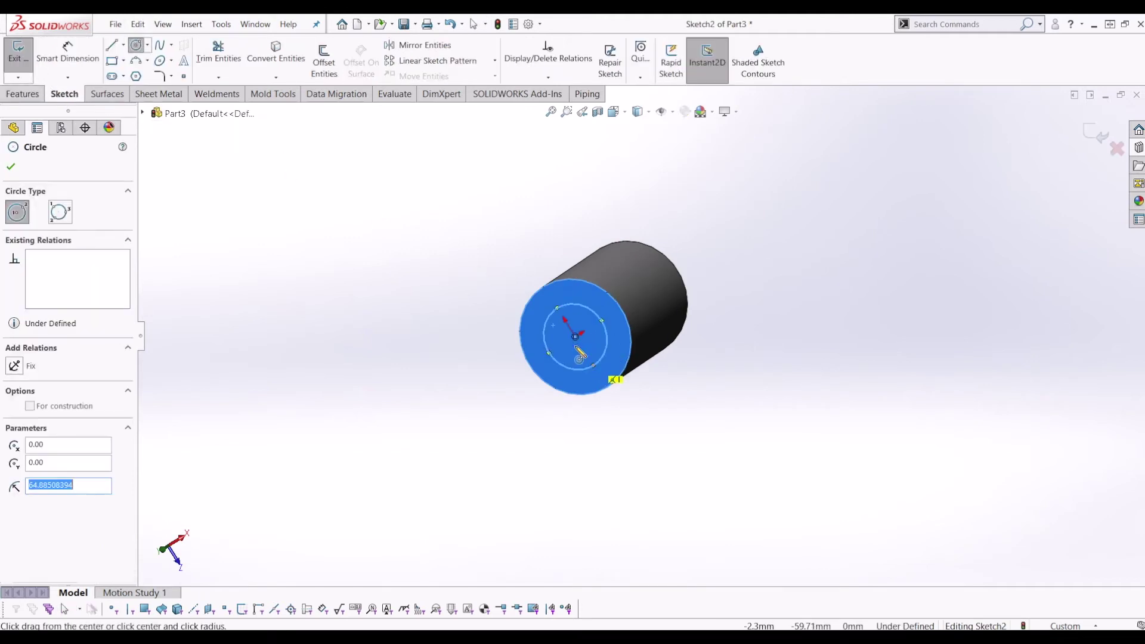
{"action": "left_click", "coordinate": [18, 54]}
Cut the circle through the cylinder with an Extruded Cut set to Through All.
{"action": "left_click", "coordinate": [24, 94]}
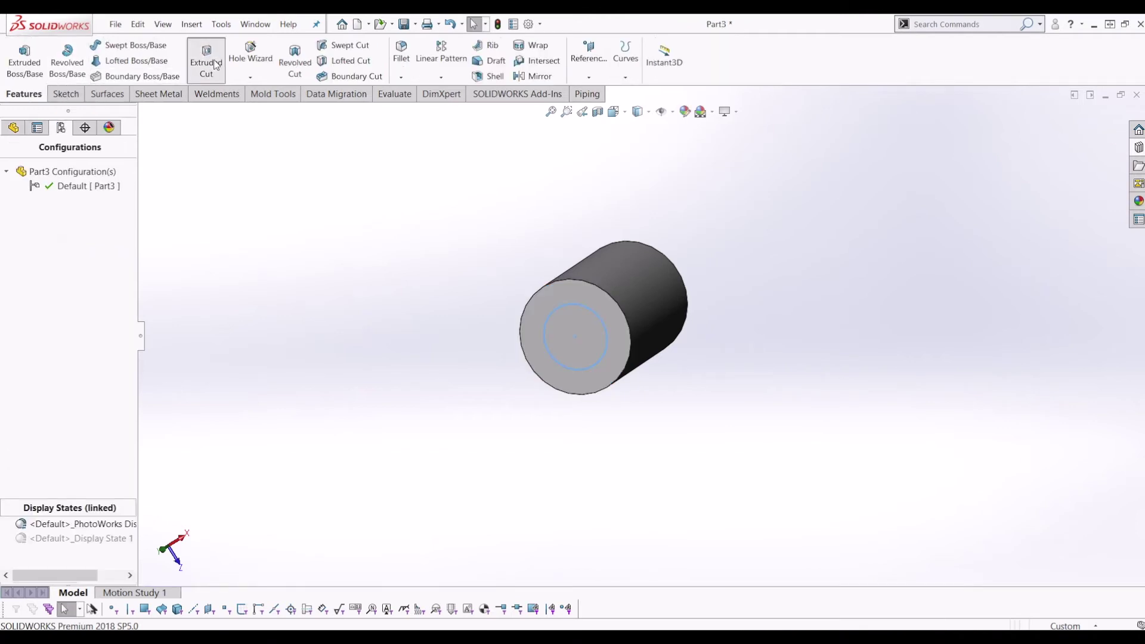
{"action": "left_click", "coordinate": [216, 64]}
{"action": "left_click", "coordinate": [71, 248]}
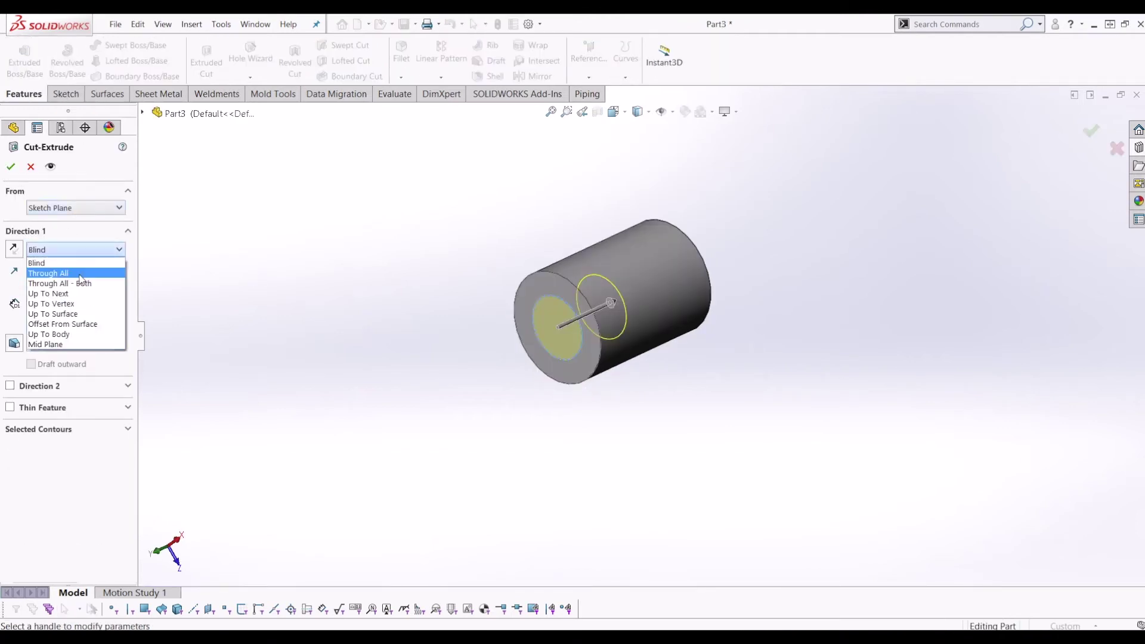
{"action": "left_click", "coordinate": [84, 269]}
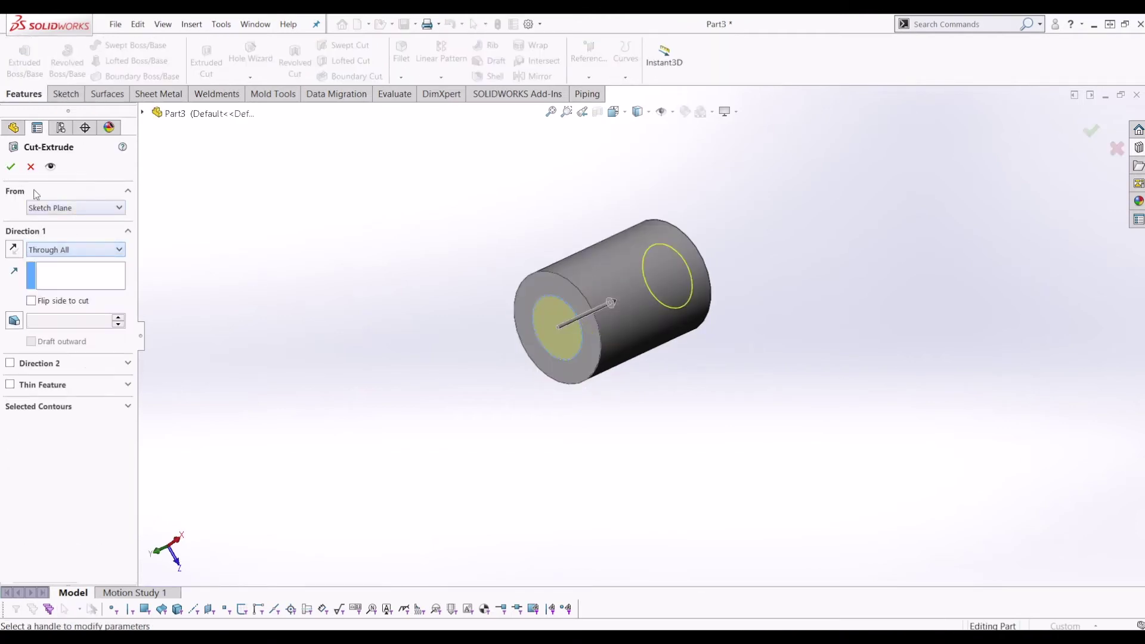
{"action": "left_click", "coordinate": [11, 166]}
{"action": "middle_click_drag", "start_coordinate": [589, 401], "coordinate": [626, 378]}
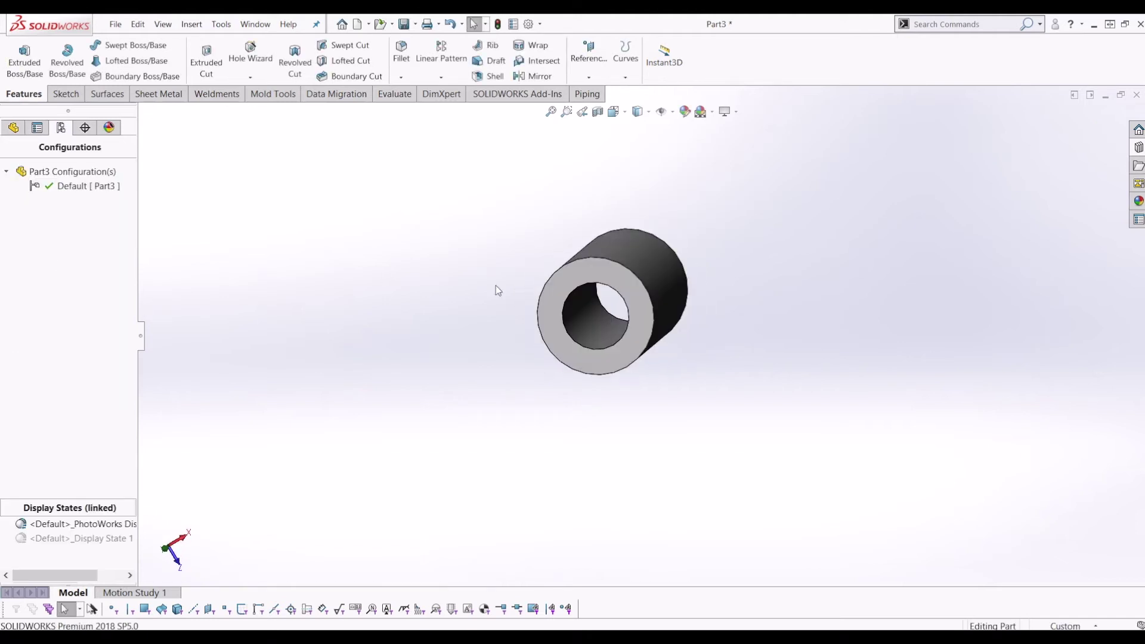
Select the Default configuration and view the hollow cylinder's bore.
{"action": "left_click", "coordinate": [65, 186]}
{"action": "middle_click_drag", "start_coordinate": [157, 190], "coordinate": [588, 342]}
{"action": "right_click", "coordinate": [53, 179]}
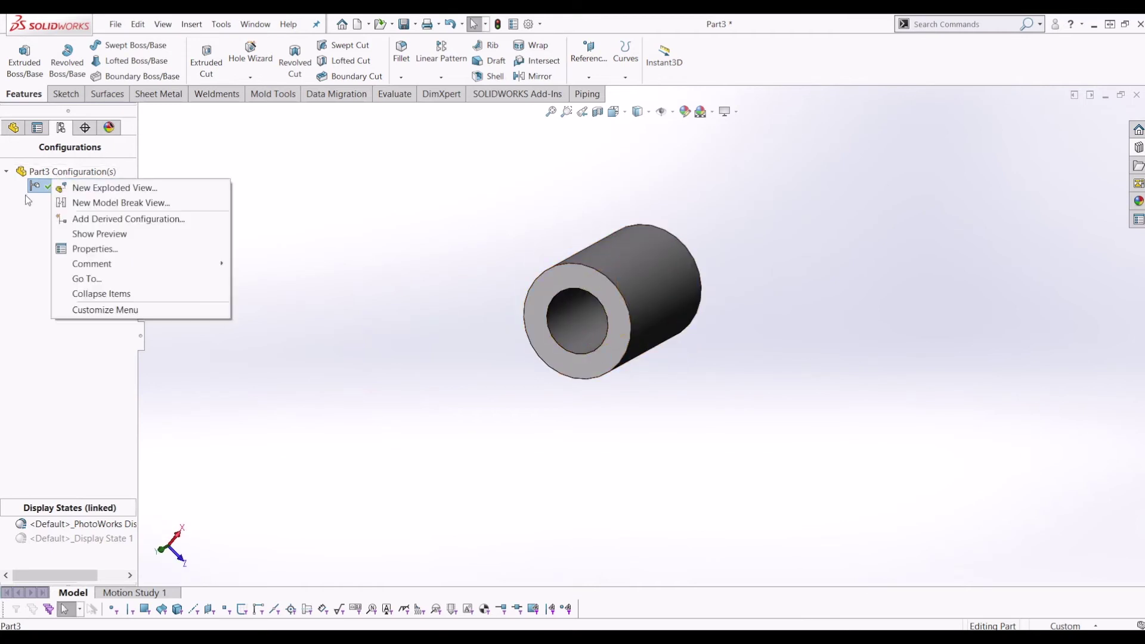
{"action": "left_click", "coordinate": [41, 189]}
Add a new configuration named 1 to the part.
{"action": "right_click", "coordinate": [41, 187]}
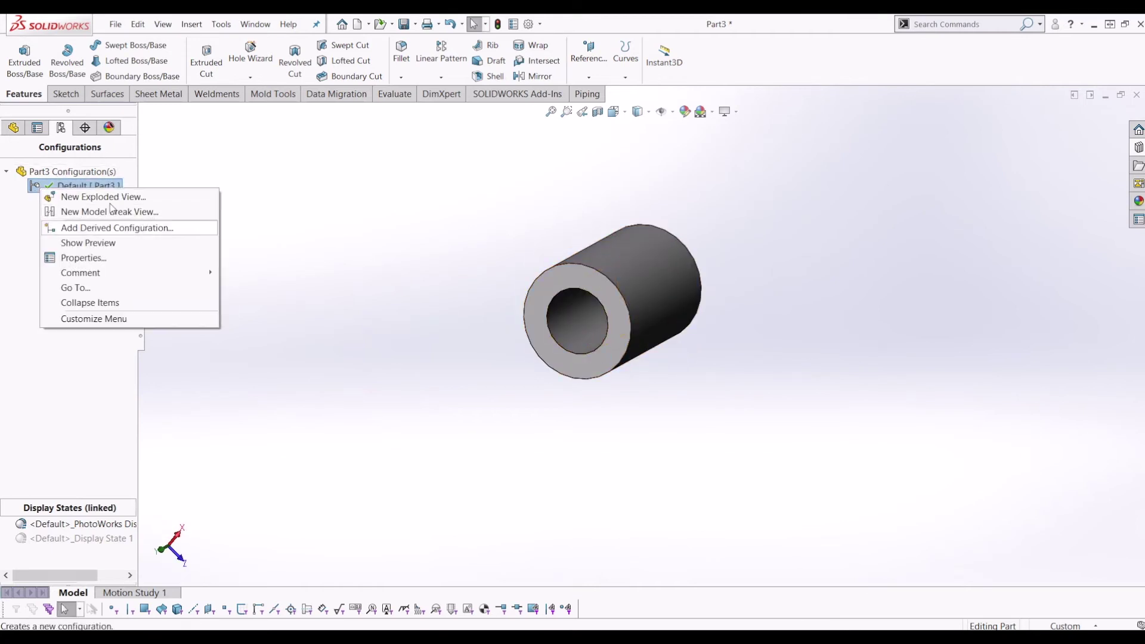
{"action": "left_click", "coordinate": [80, 172]}
{"action": "right_click", "coordinate": [83, 174]}
{"action": "left_click", "coordinate": [119, 198]}
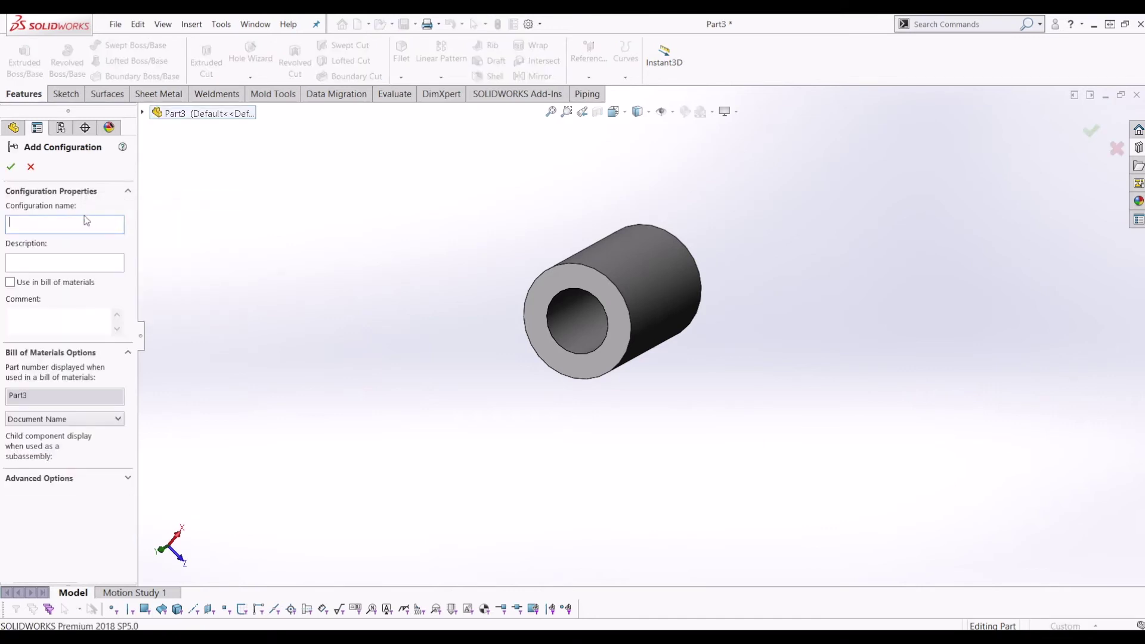
{"action": "type", "text": "1"}
{"action": "left_click", "coordinate": [11, 167]}
With configuration 1 active, suppress Cut-Extrude1.
{"action": "double_click", "coordinate": [88, 200]}
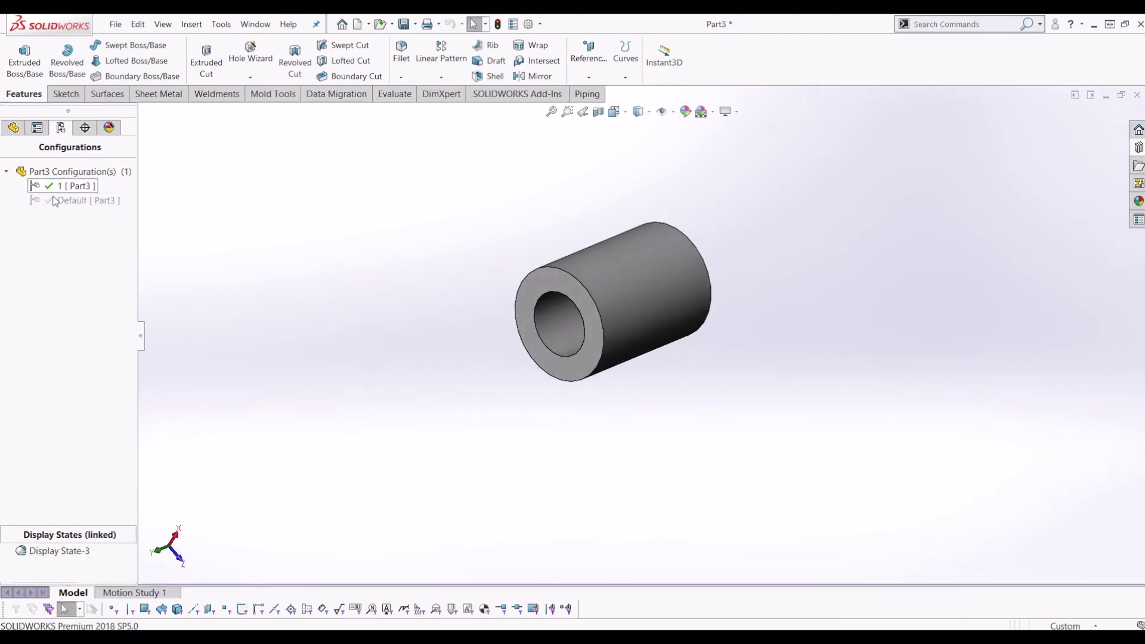
{"action": "double_click", "coordinate": [55, 202]}
{"action": "double_click", "coordinate": [52, 186]}
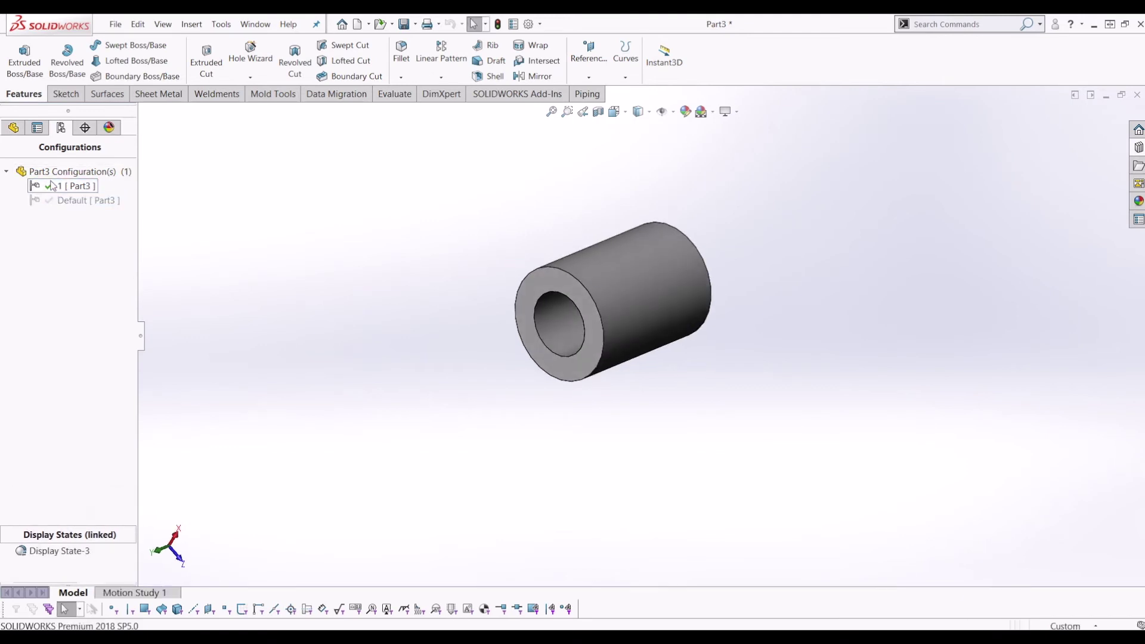
{"action": "left_click", "coordinate": [13, 128]}
{"action": "right_click", "coordinate": [48, 303]}
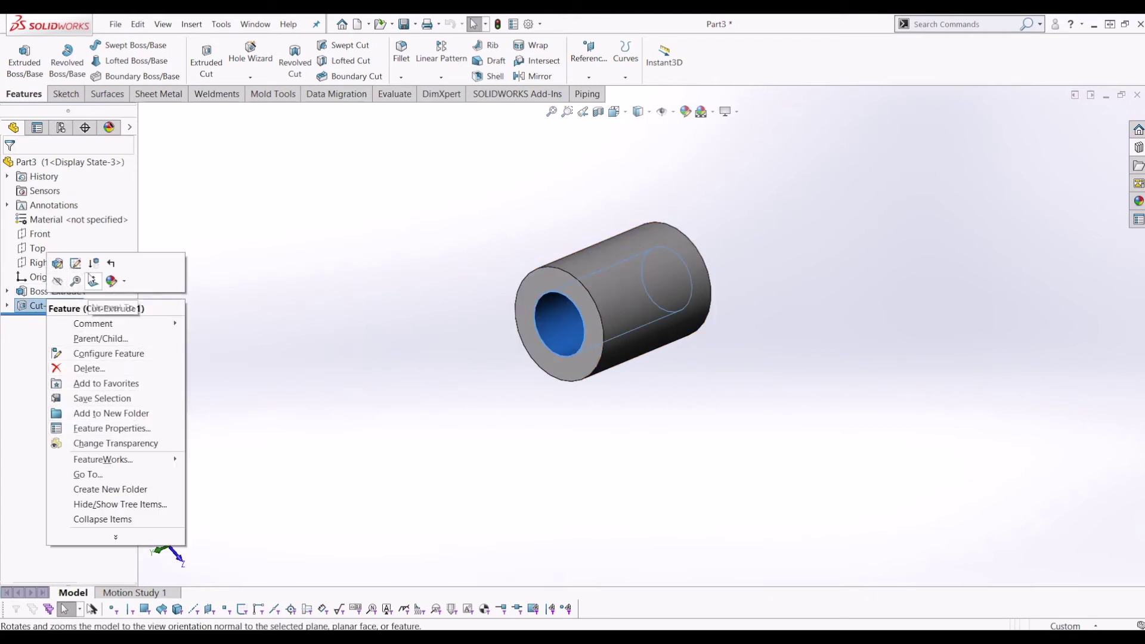
{"action": "left_click", "coordinate": [93, 264]}
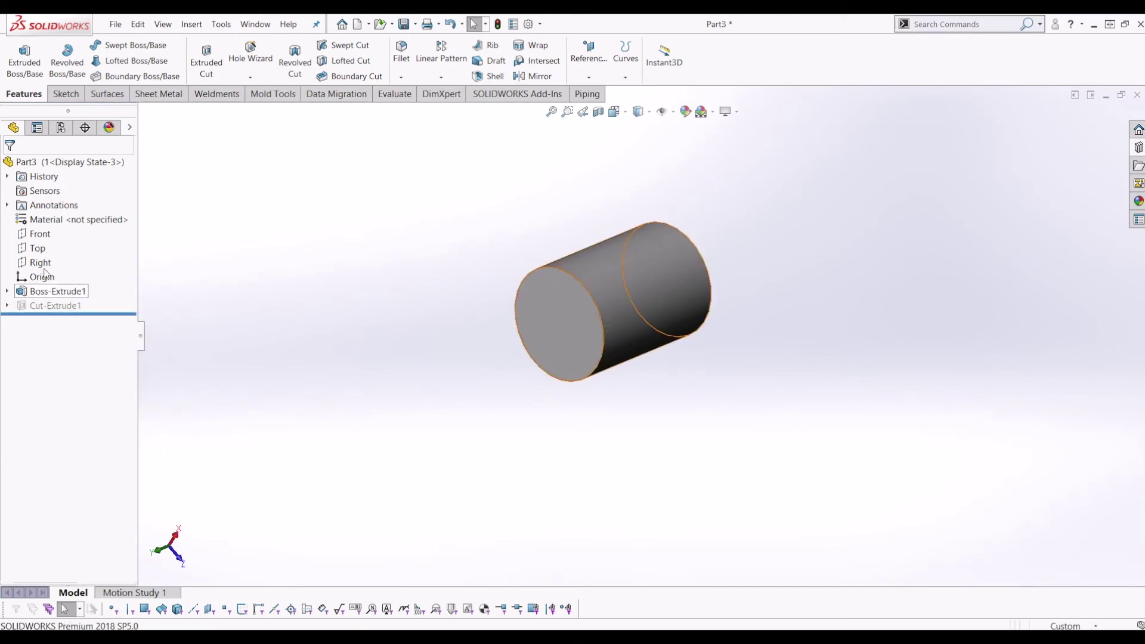
Compare Default, showing the hole, with configuration 1's solid cylinder.
{"action": "left_click", "coordinate": [61, 128]}
{"action": "double_click", "coordinate": [77, 200]}
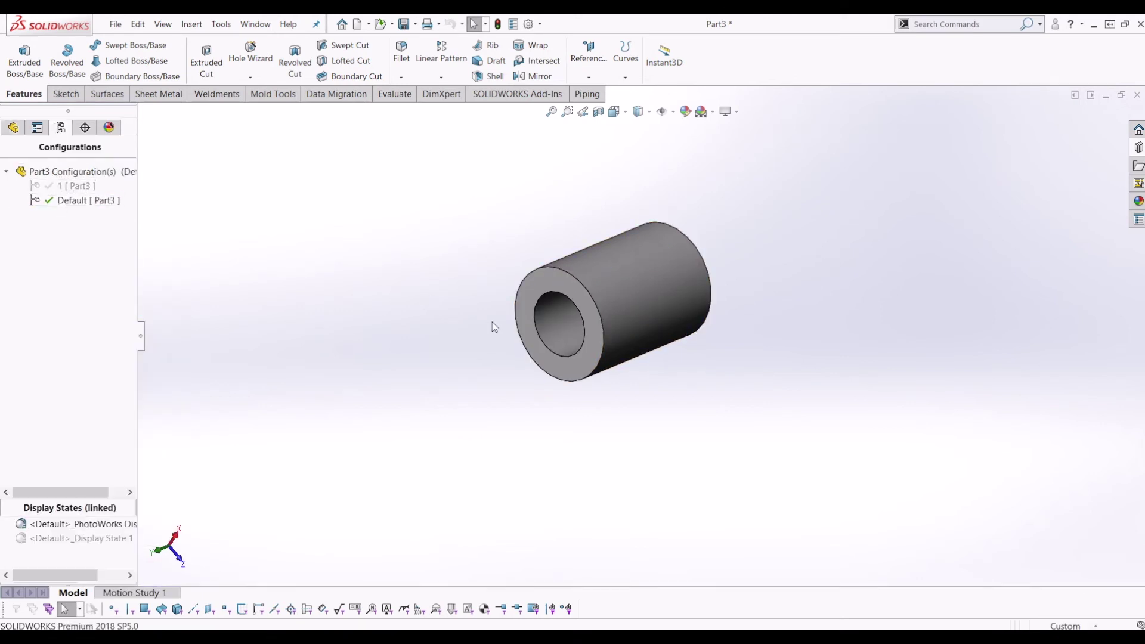
{"action": "middle_click_drag", "start_coordinate": [493, 324], "coordinate": [761, 388]}
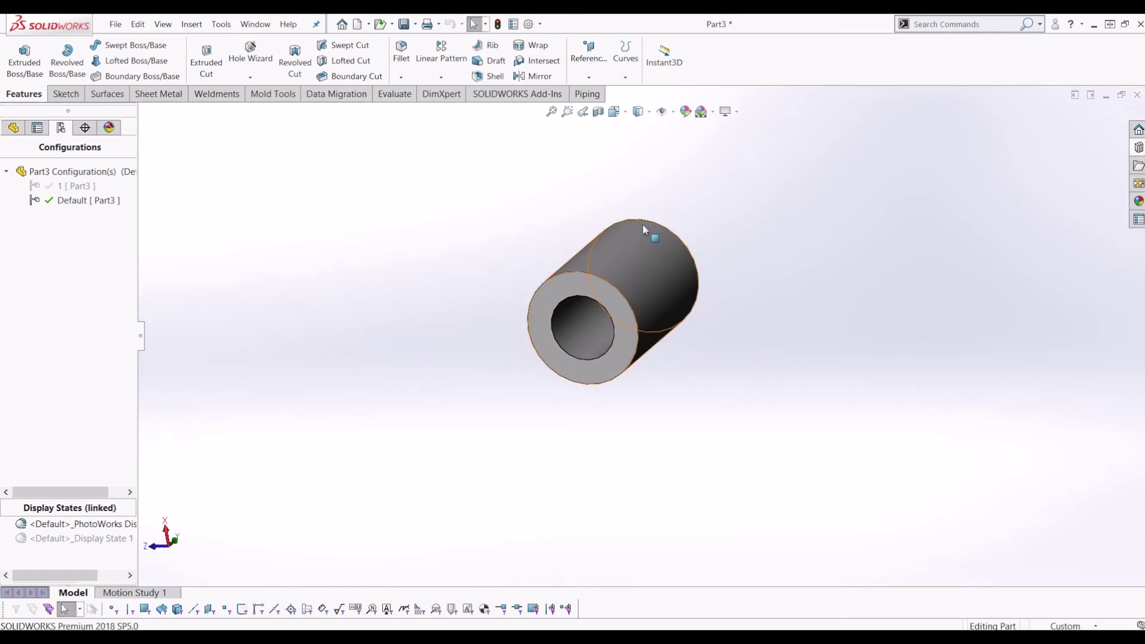
{"action": "double_click", "coordinate": [51, 186]}
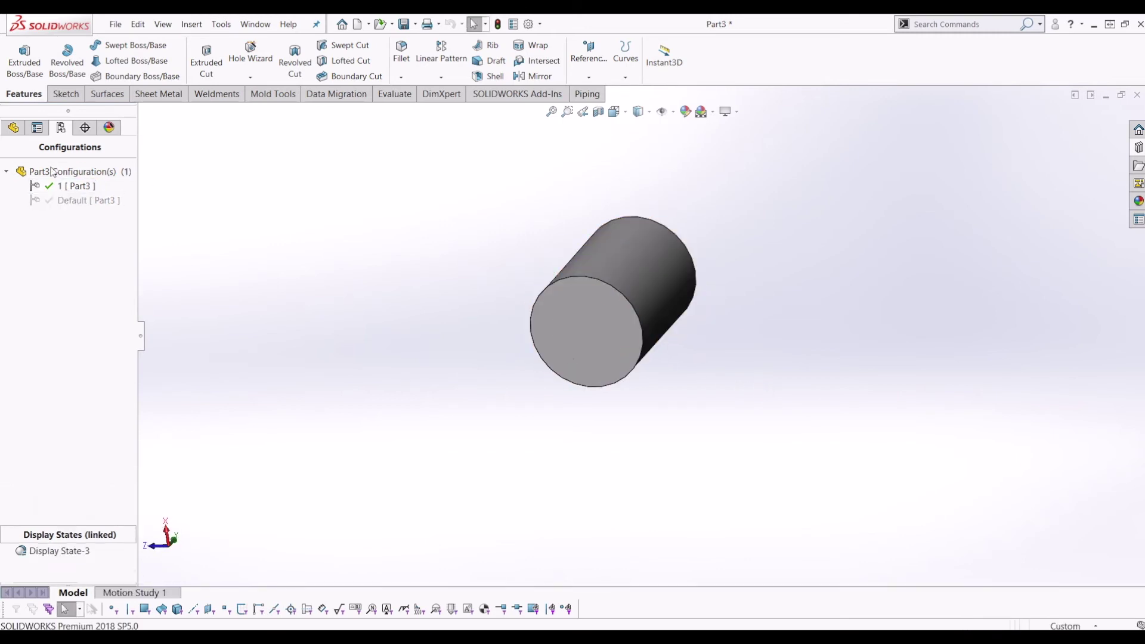
{"action": "middle_click_drag", "start_coordinate": [386, 344], "coordinate": [98, 196]}
{"action": "middle_click_drag", "start_coordinate": [399, 460], "coordinate": [524, 506]}
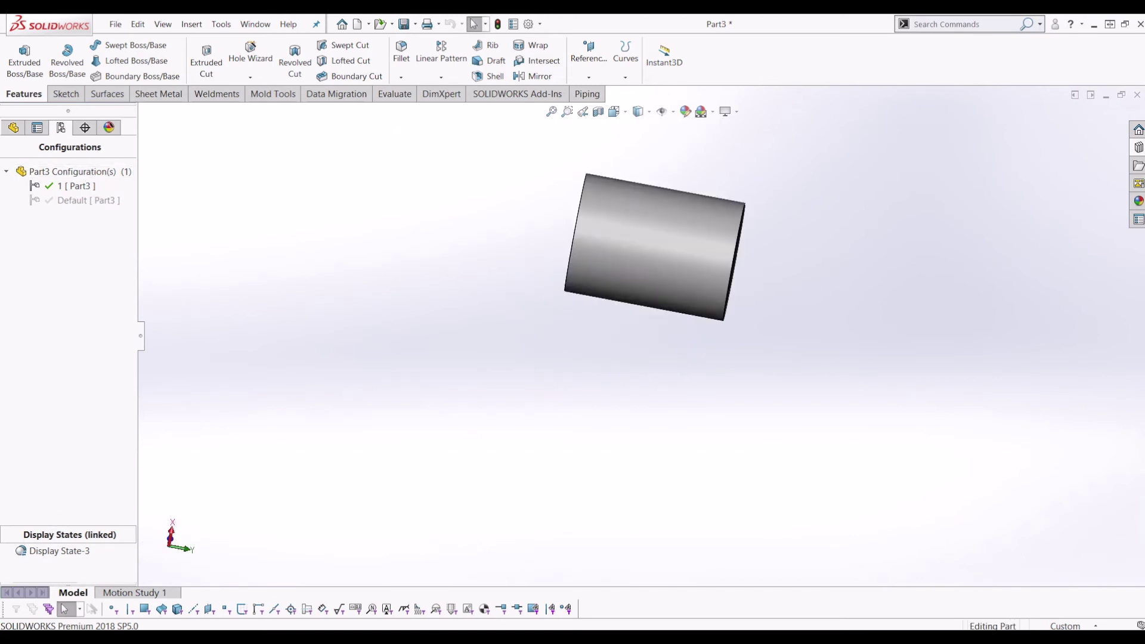
Set the document units to MMGS (millimeter, gram, second).
{"action": "left_click", "coordinate": [1075, 627]}
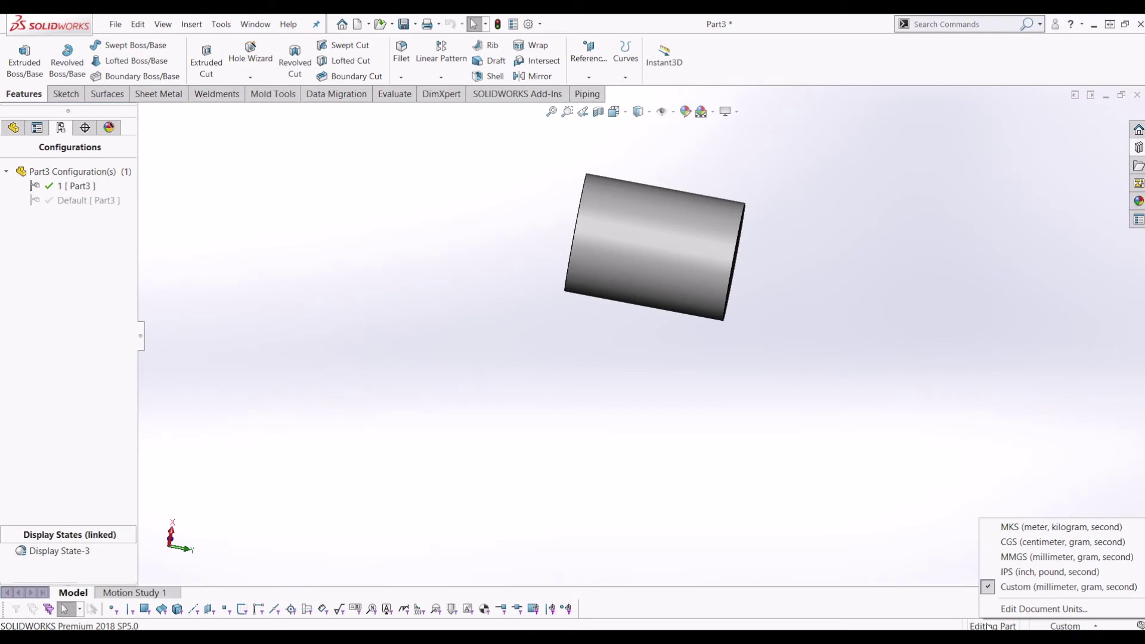
{"action": "left_click", "coordinate": [1065, 626]}
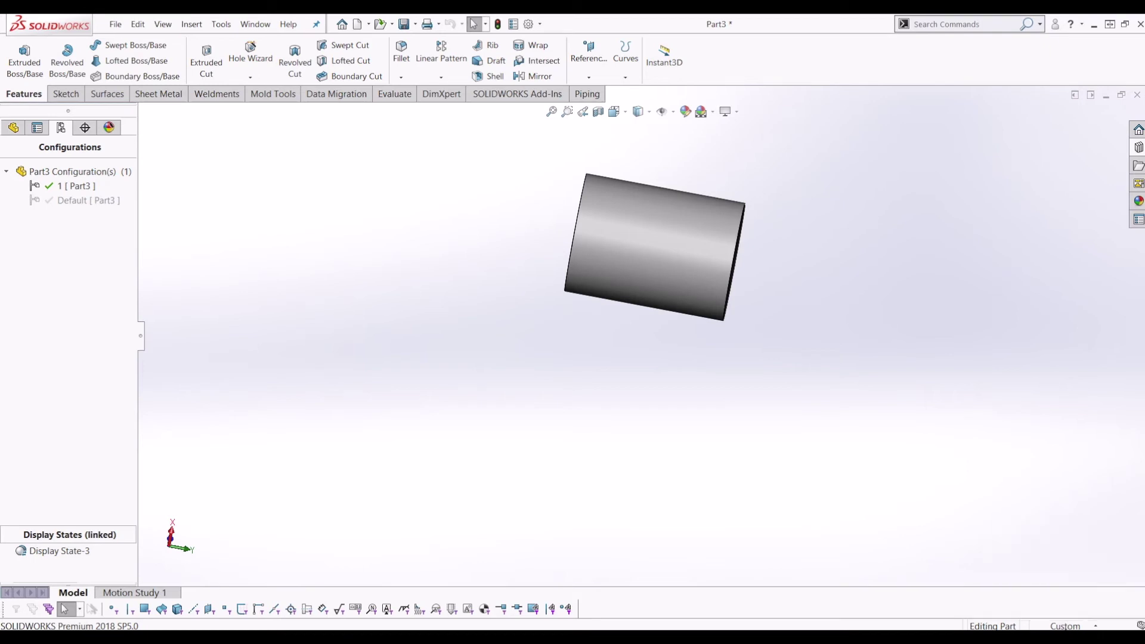
{"action": "left_click", "coordinate": [1065, 626]}
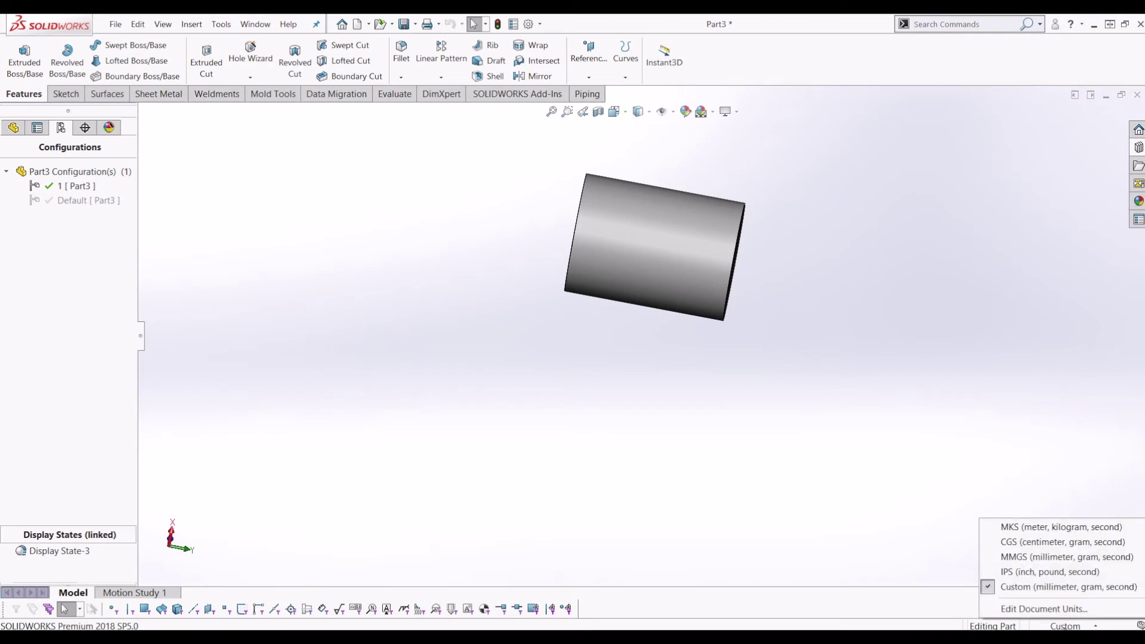
{"action": "left_click", "coordinate": [1065, 557]}
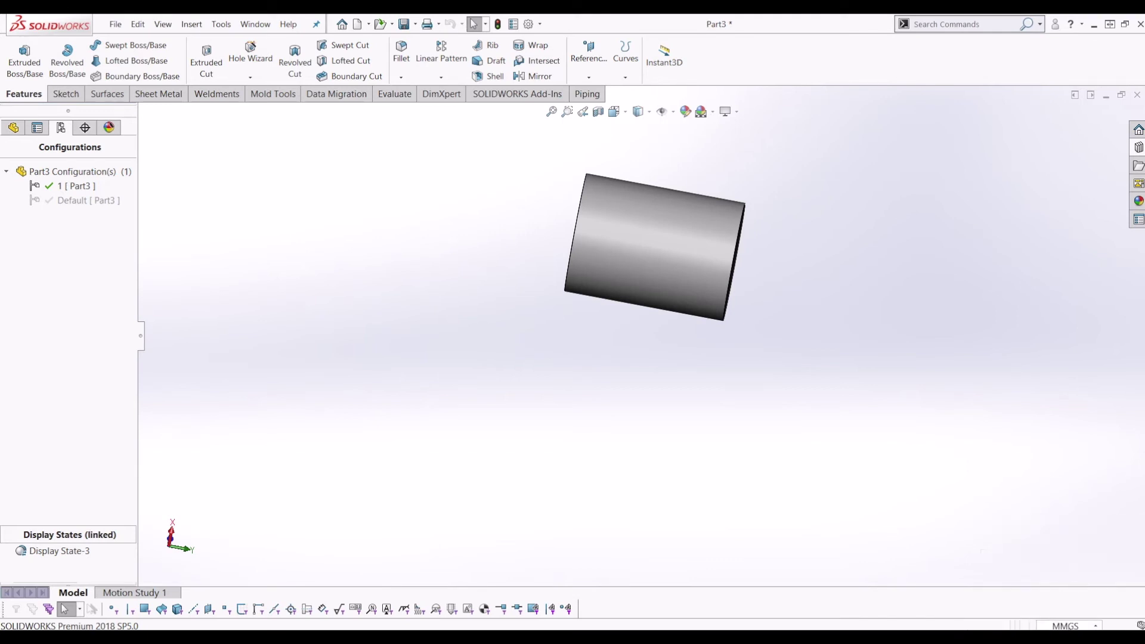
{"action": "left_click", "coordinate": [1064, 626]}
Select both end faces to measure the cylinder's 305 mm length.
{"action": "middle_click_drag", "start_coordinate": [749, 382], "coordinate": [714, 267]}
{"action": "left_click", "coordinate": [713, 266]}
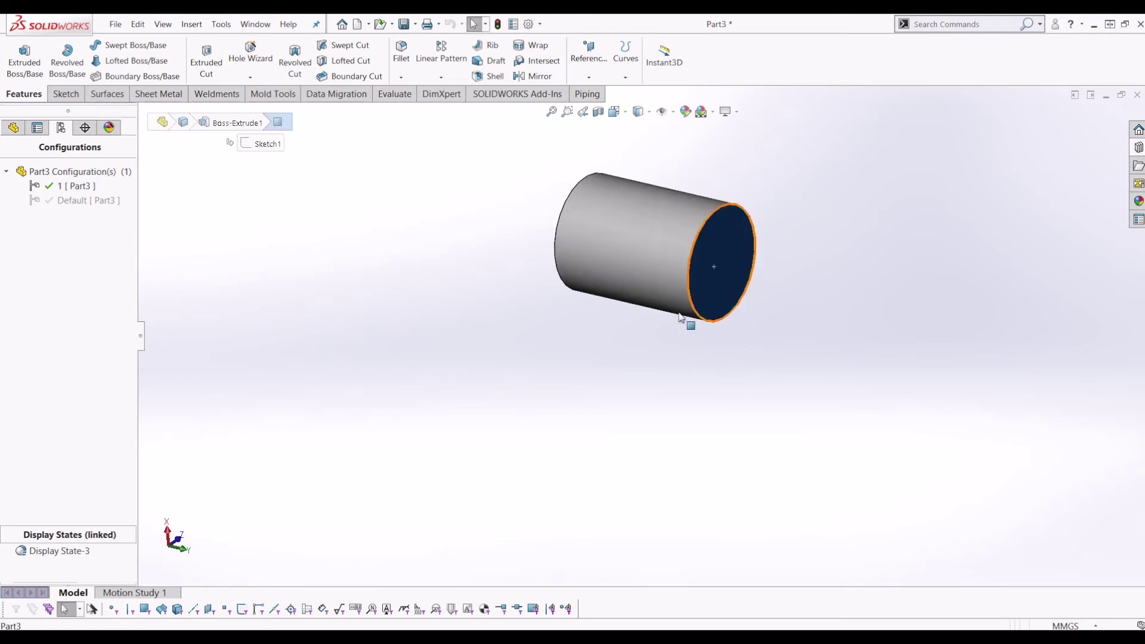
{"action": "middle_click_drag", "start_coordinate": [685, 319], "coordinate": [493, 202]}
{"action": "left_click", "coordinate": [588, 233], "text": "ctrl"}
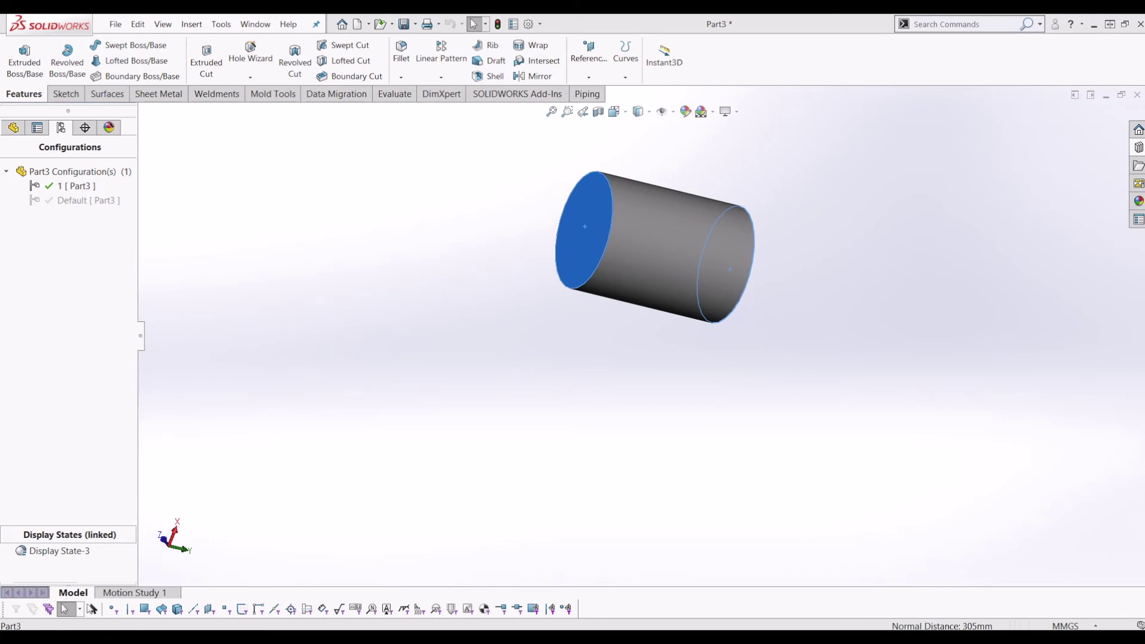
{"action": "scroll", "coordinate": [666, 322], "scroll_direction": "down", "scroll_amount": 3}
{"action": "middle_click_drag", "start_coordinate": [664, 322], "coordinate": [201, 180]}
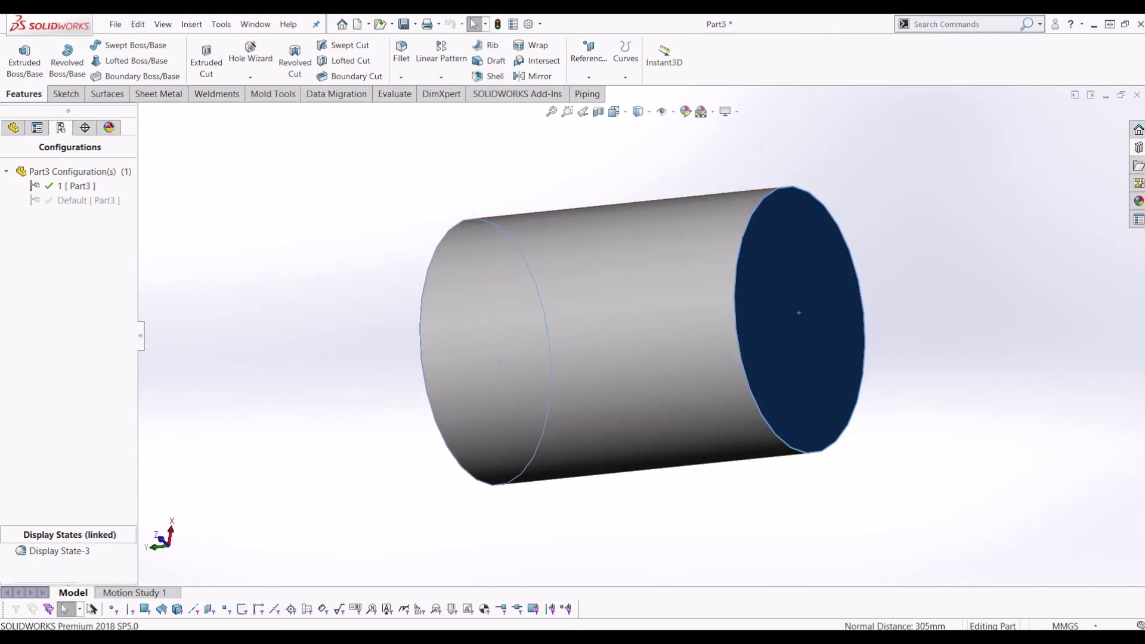
{"action": "middle_click_drag", "start_coordinate": [477, 231], "coordinate": [591, 215]}
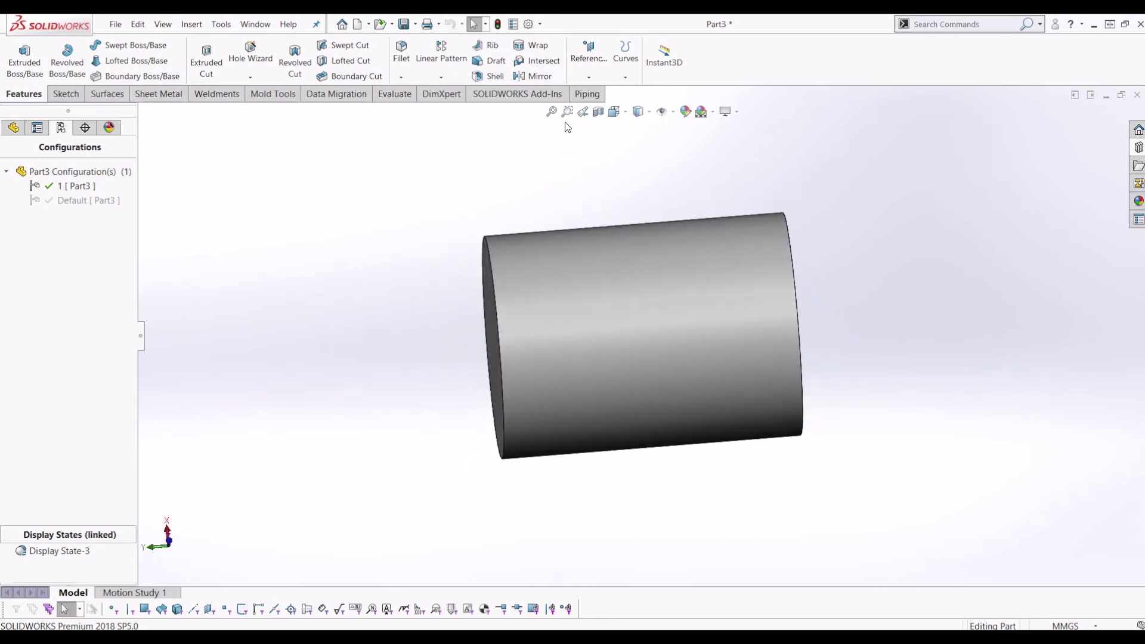
{"action": "middle_click_drag", "start_coordinate": [608, 199], "coordinate": [621, 187]}
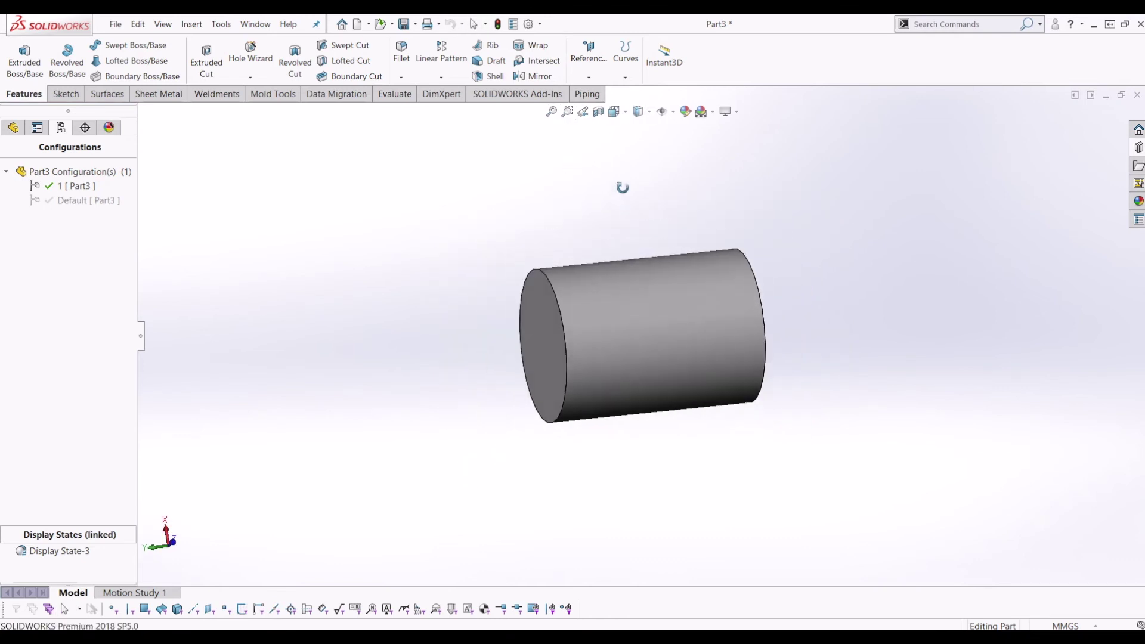
{"action": "left_click", "coordinate": [551, 111]}
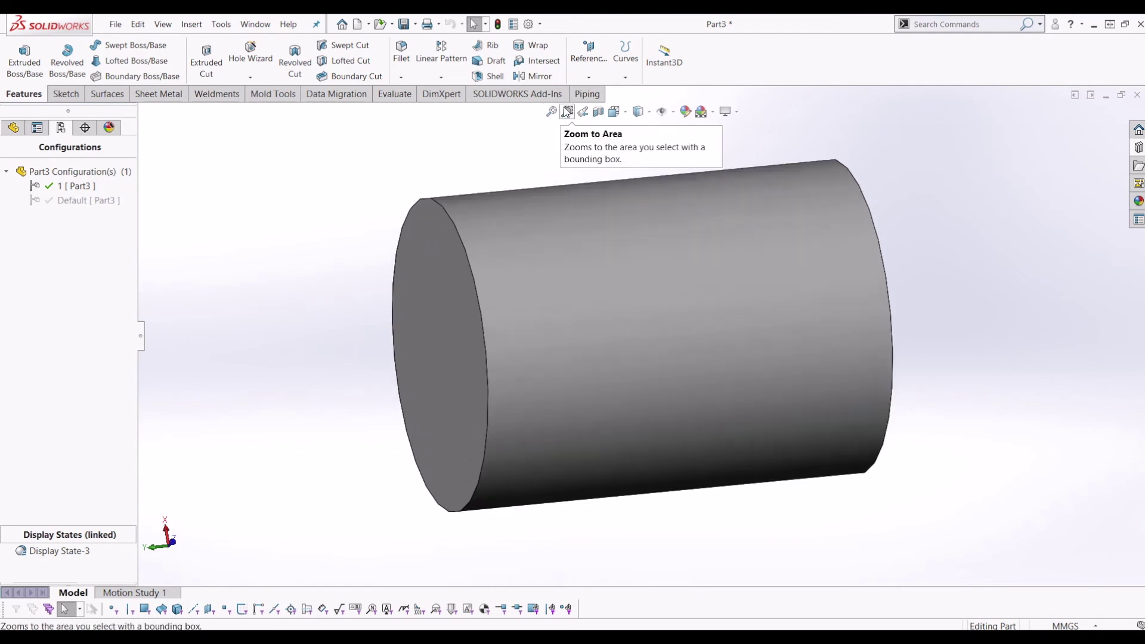
{"action": "middle_click_drag", "start_coordinate": [566, 111], "coordinate": [631, 156]}
Preview a section view, then activate the Default configuration with the hole.
{"action": "left_click", "coordinate": [598, 112]}
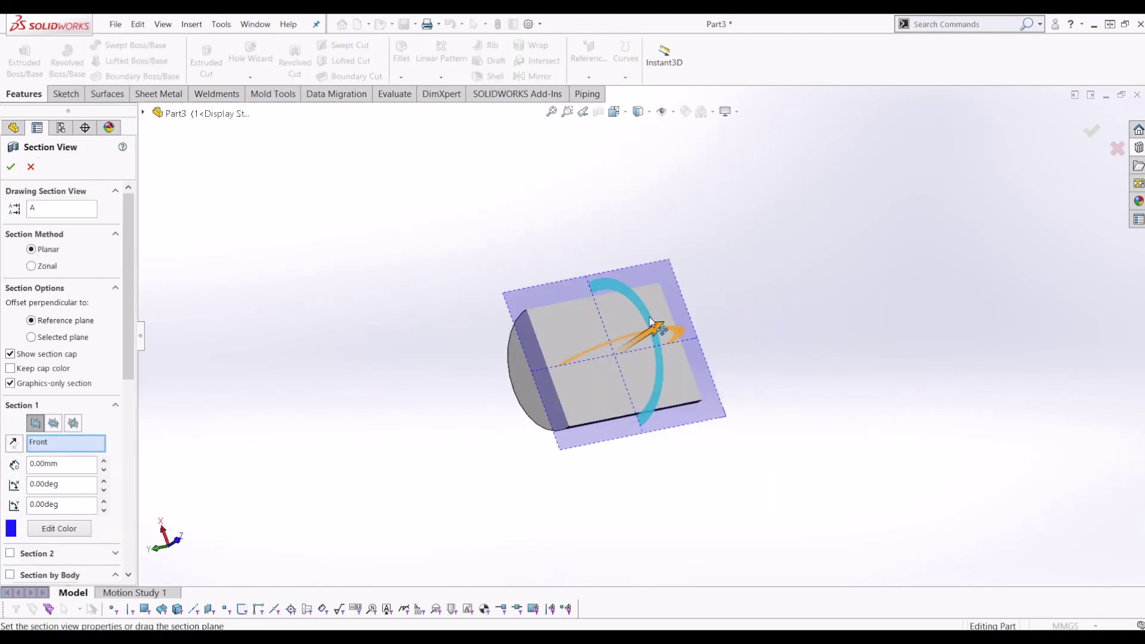
{"action": "middle_click_drag", "start_coordinate": [655, 324], "coordinate": [690, 189]}
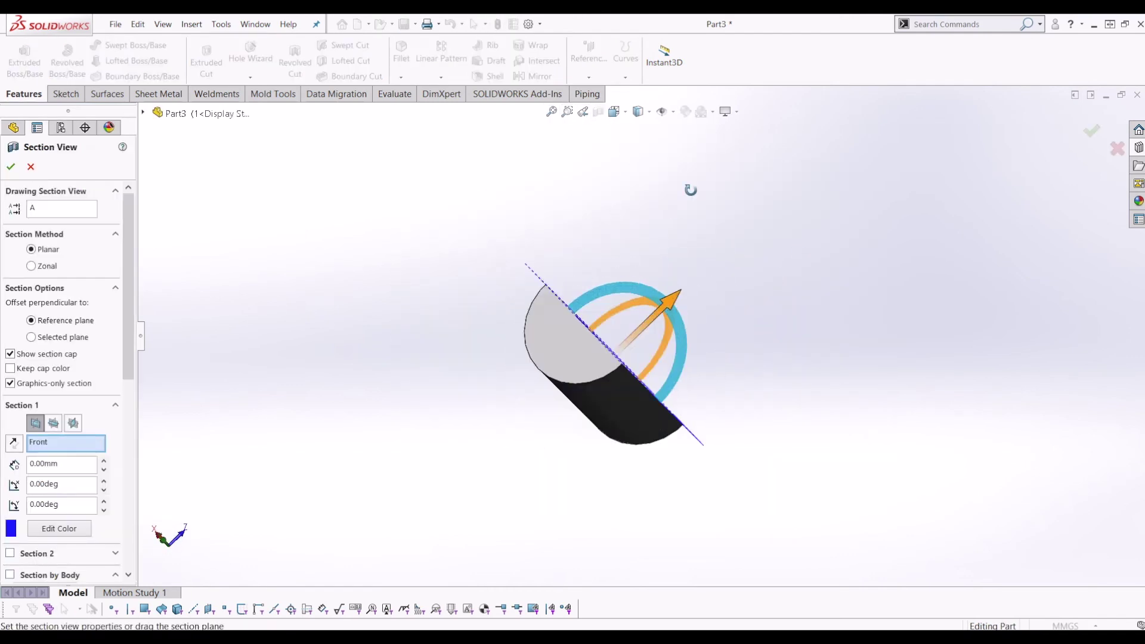
{"action": "left_click", "coordinate": [11, 166]}
{"action": "double_click", "coordinate": [86, 205]}
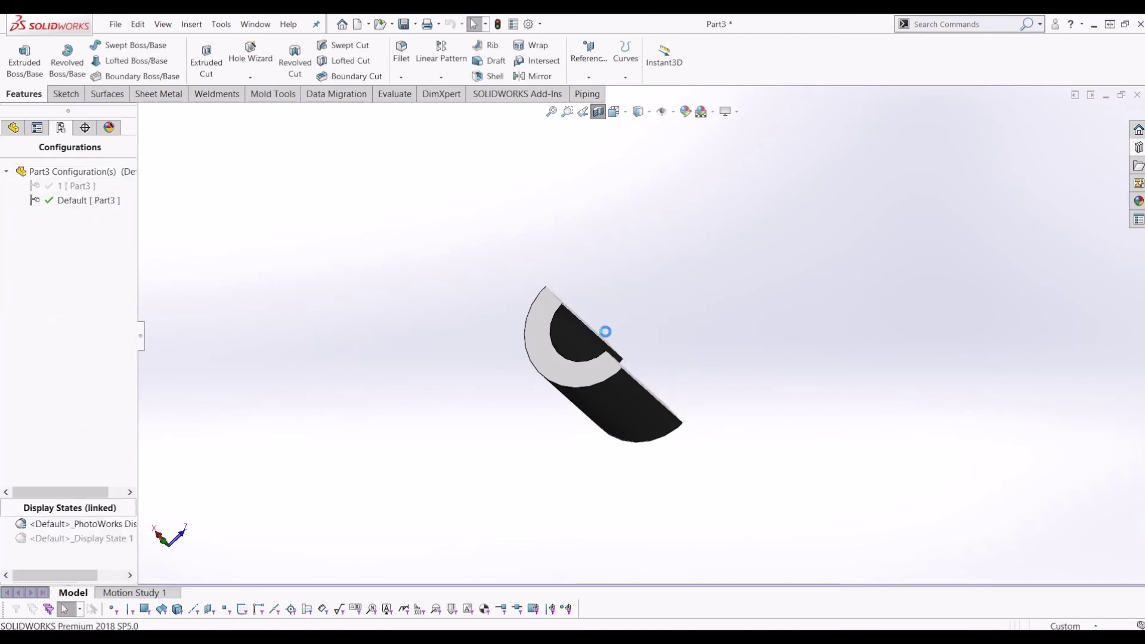
{"action": "middle_click_drag", "start_coordinate": [605, 327], "coordinate": [557, 188]}
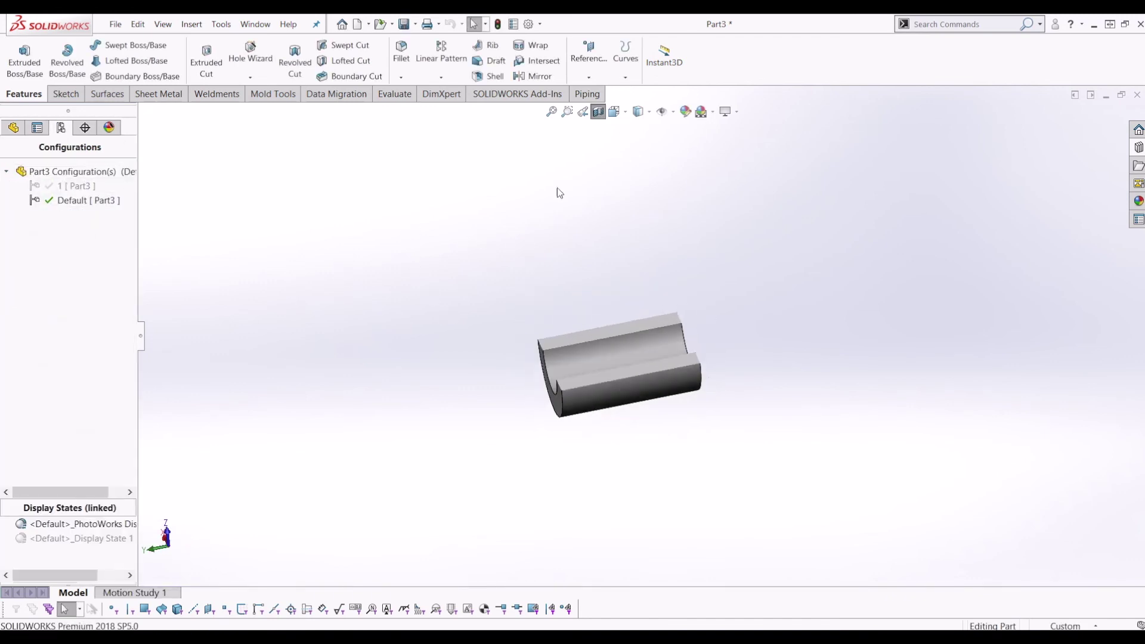
{"action": "left_click", "coordinate": [599, 117]}
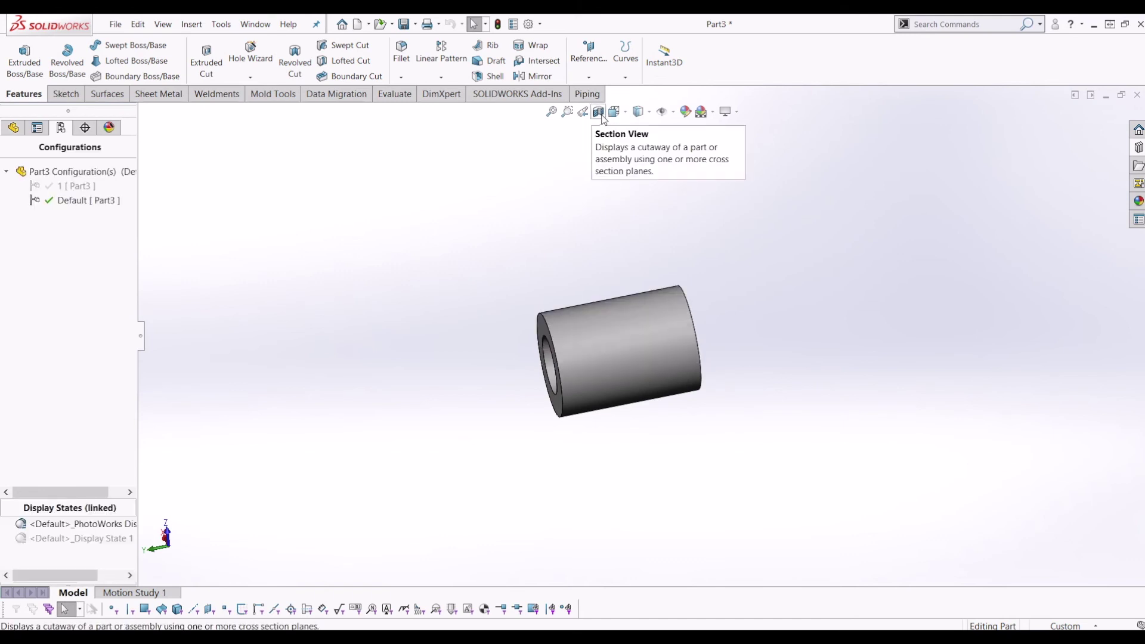
Section the part along the offset Right plane, then turn Section View off.
{"action": "left_click", "coordinate": [598, 113]}
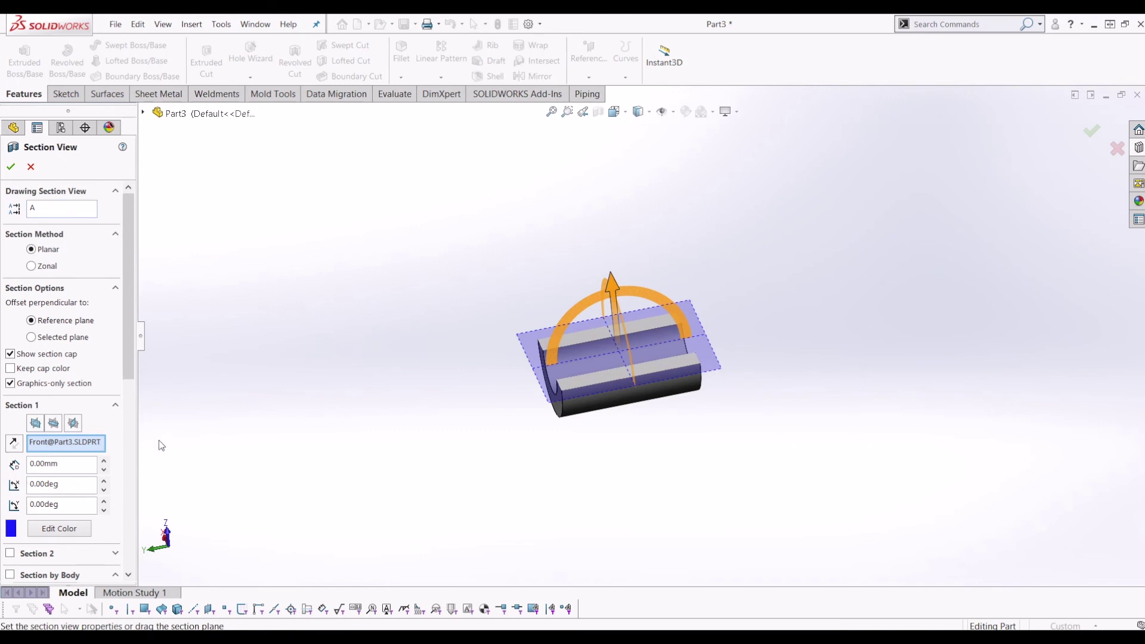
{"action": "middle_click_drag", "start_coordinate": [565, 416], "coordinate": [3, 412]}
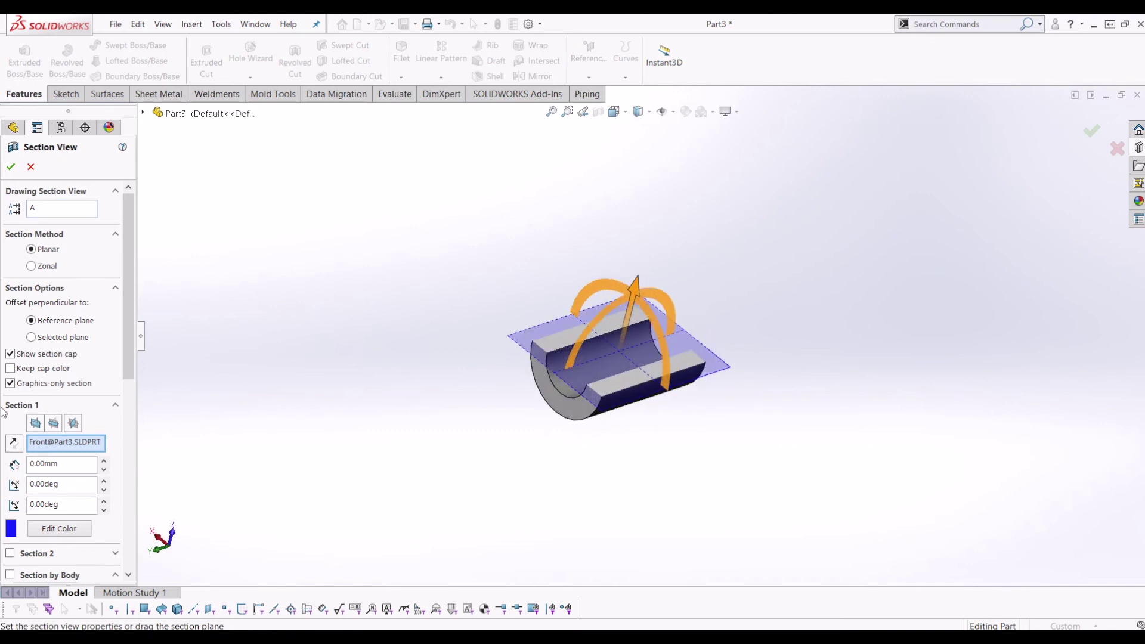
{"action": "left_click", "coordinate": [54, 423]}
{"action": "left_click", "coordinate": [73, 423]}
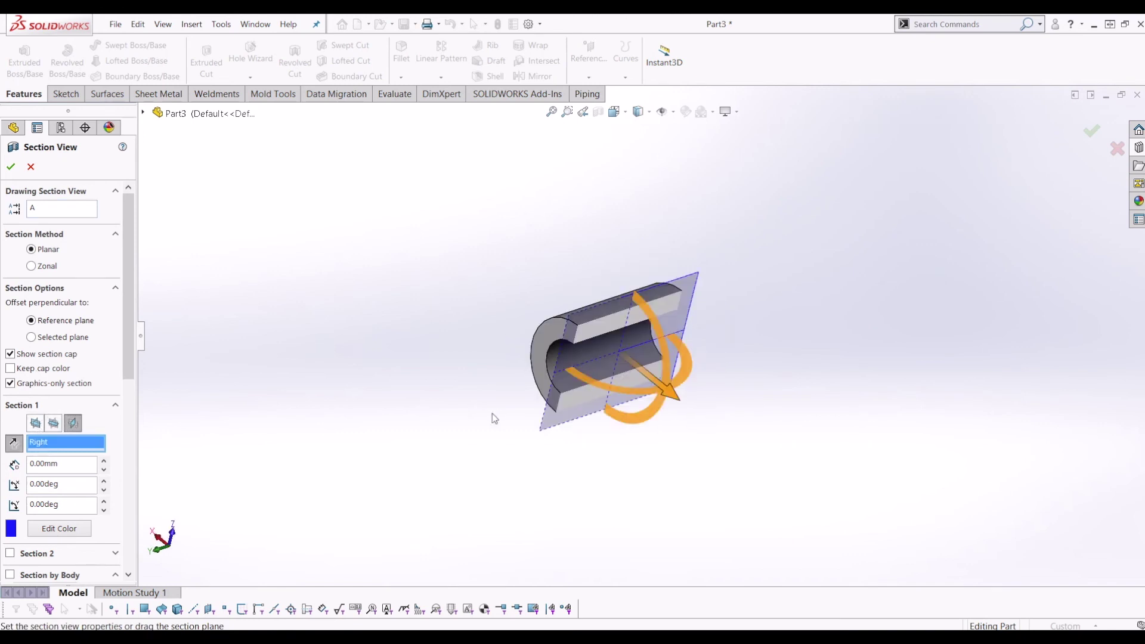
{"action": "left_click_drag", "start_coordinate": [663, 384], "coordinate": [633, 391]}
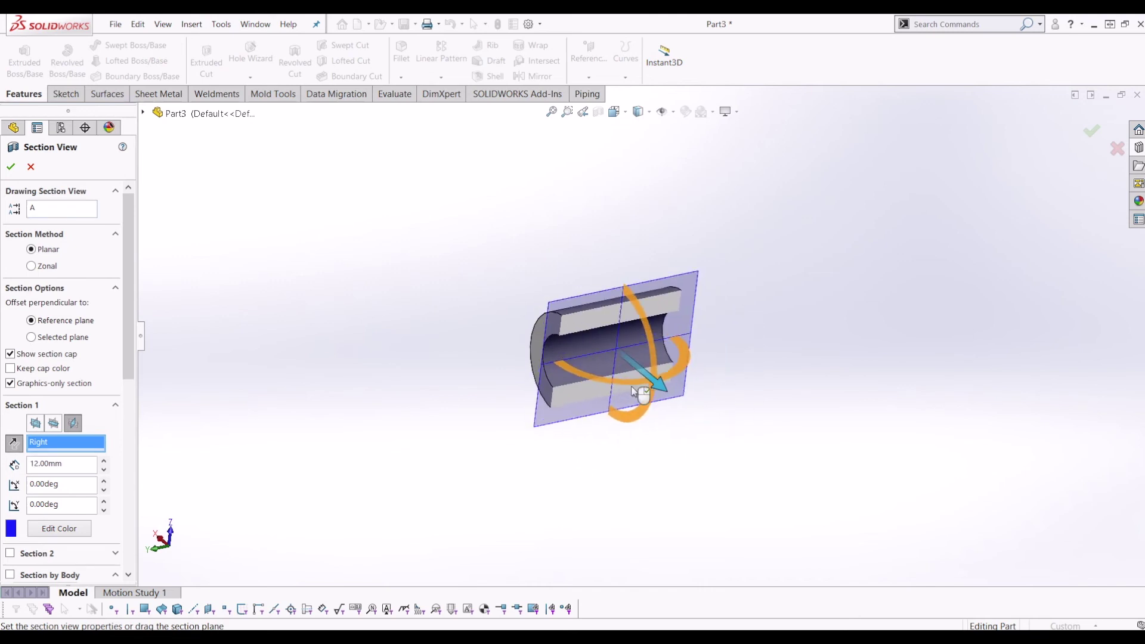
{"action": "left_click_drag", "start_coordinate": [128, 367], "coordinate": [129, 463]}
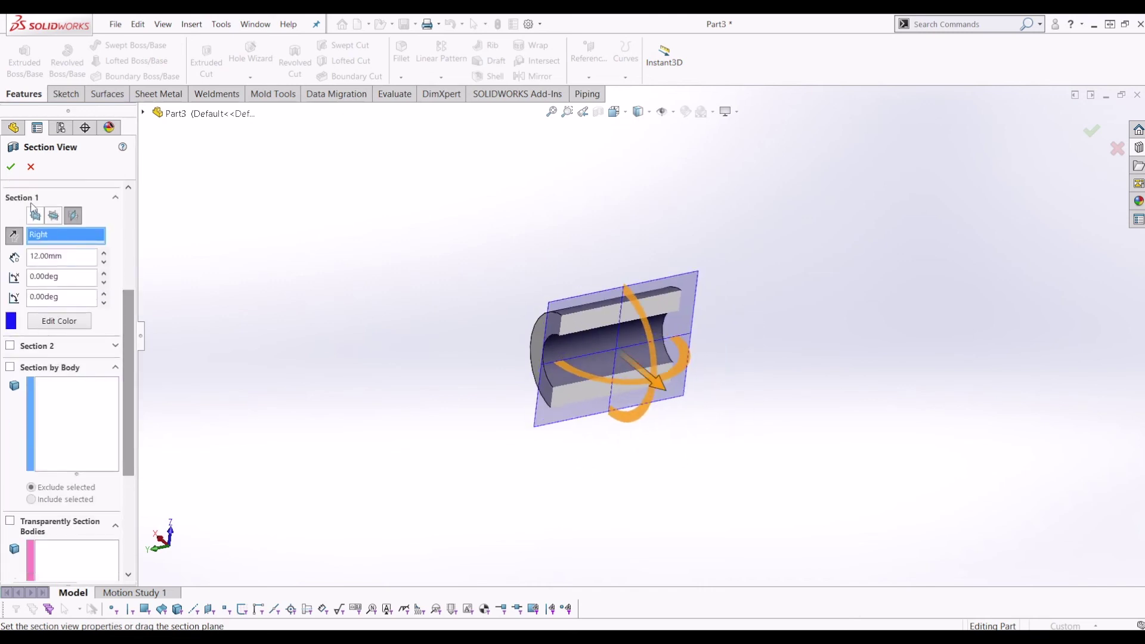
{"action": "left_click", "coordinate": [11, 166]}
{"action": "mouse_move", "coordinate": [719, 564]}
{"action": "middle_mouse_down"}
{"action": "mouse_move", "coordinate": [527, 429]}
{"action": "mouse_move", "coordinate": [554, 446]}
{"action": "middle_mouse_up"}
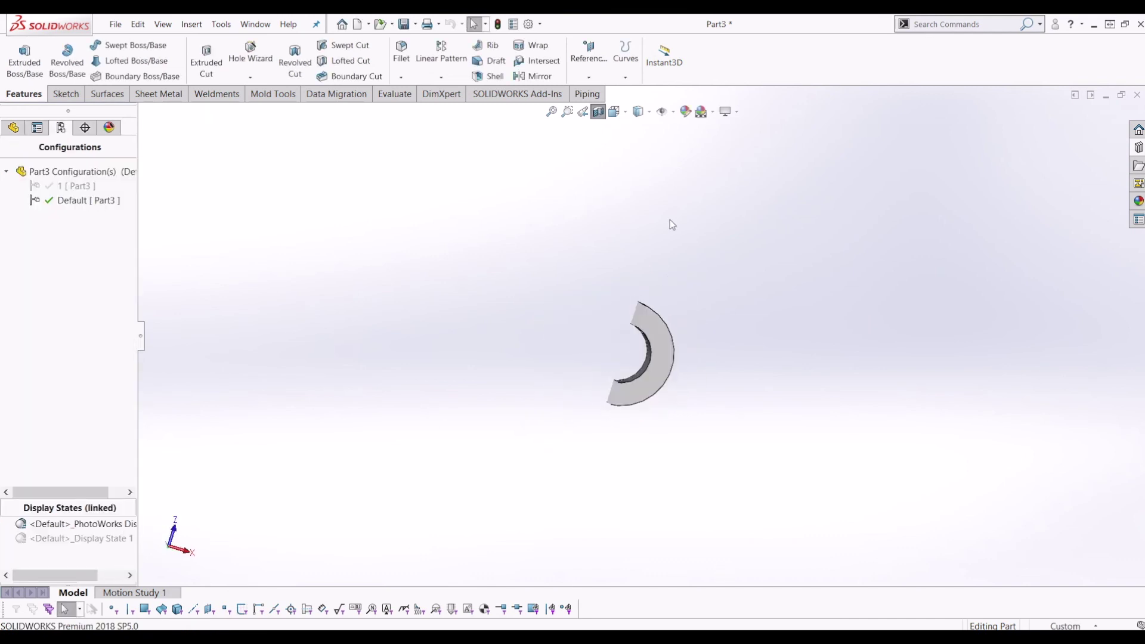
{"action": "left_click", "coordinate": [604, 110]}
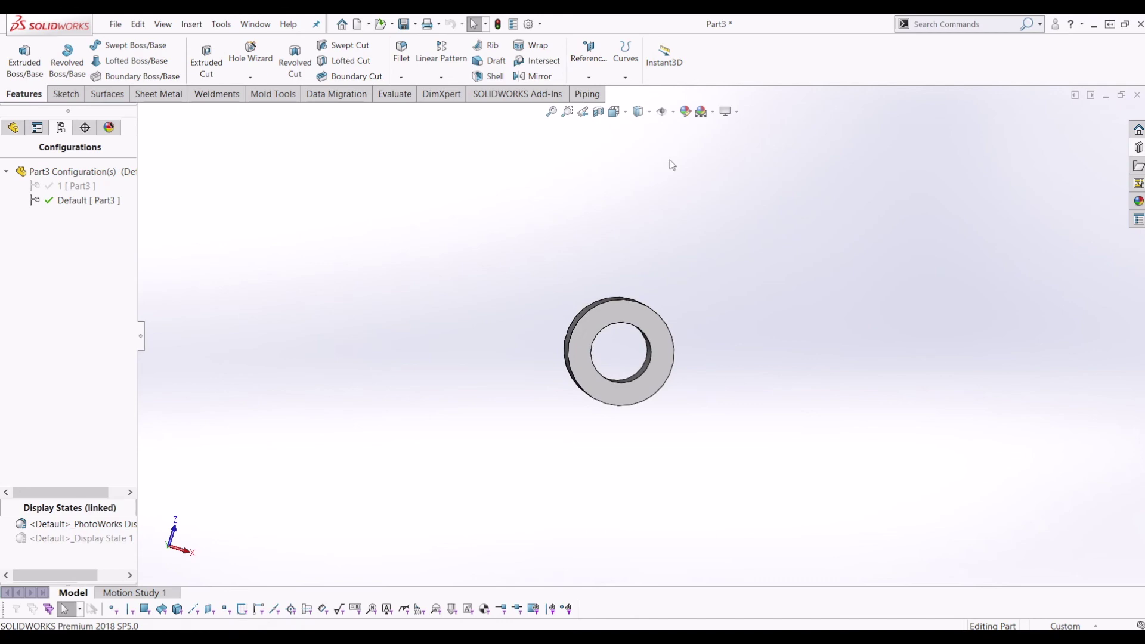
{"action": "middle_click_drag", "start_coordinate": [669, 163], "coordinate": [724, 233]}
{"action": "key", "text": "f"}
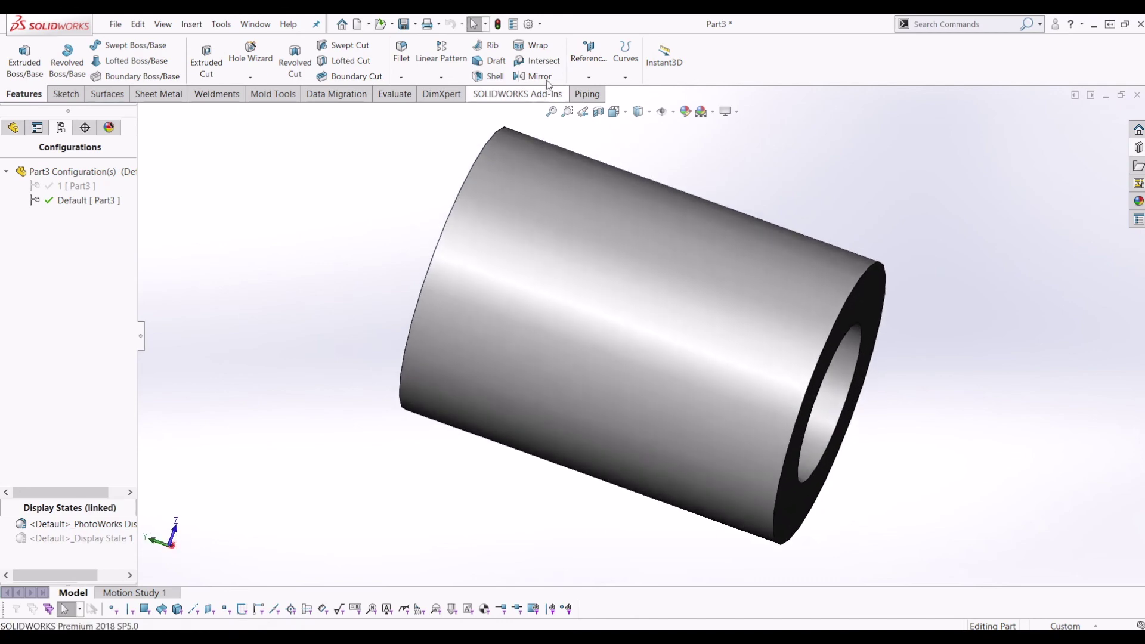
{"action": "left_click", "coordinate": [614, 113]}
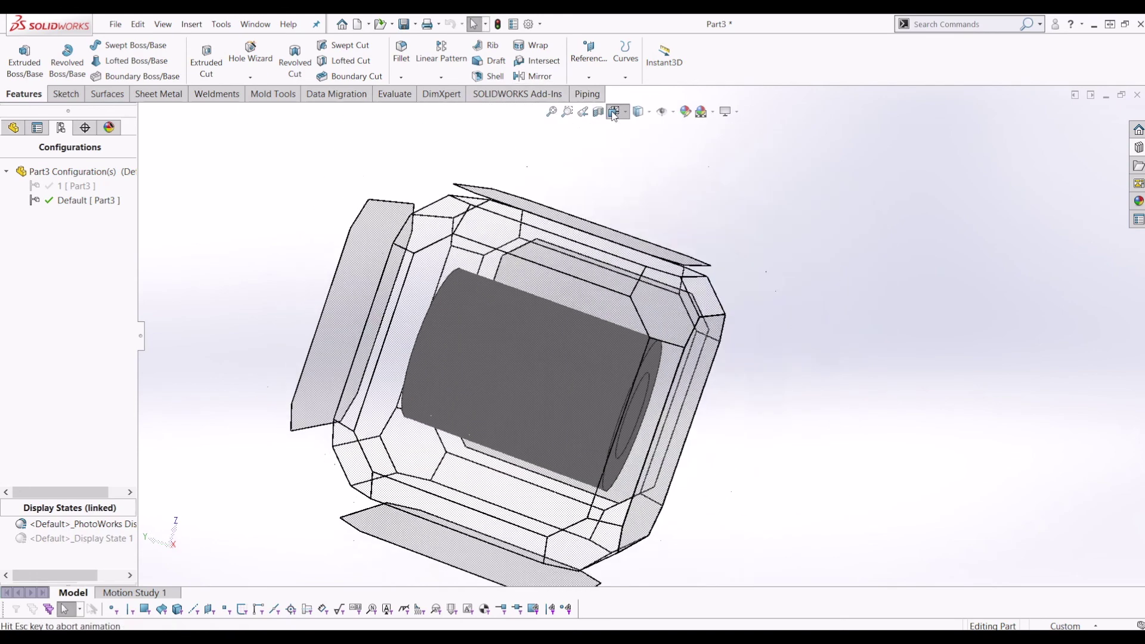
{"action": "middle_click_drag", "start_coordinate": [678, 307], "coordinate": [562, 360]}
{"action": "left_click", "coordinate": [496, 406]}
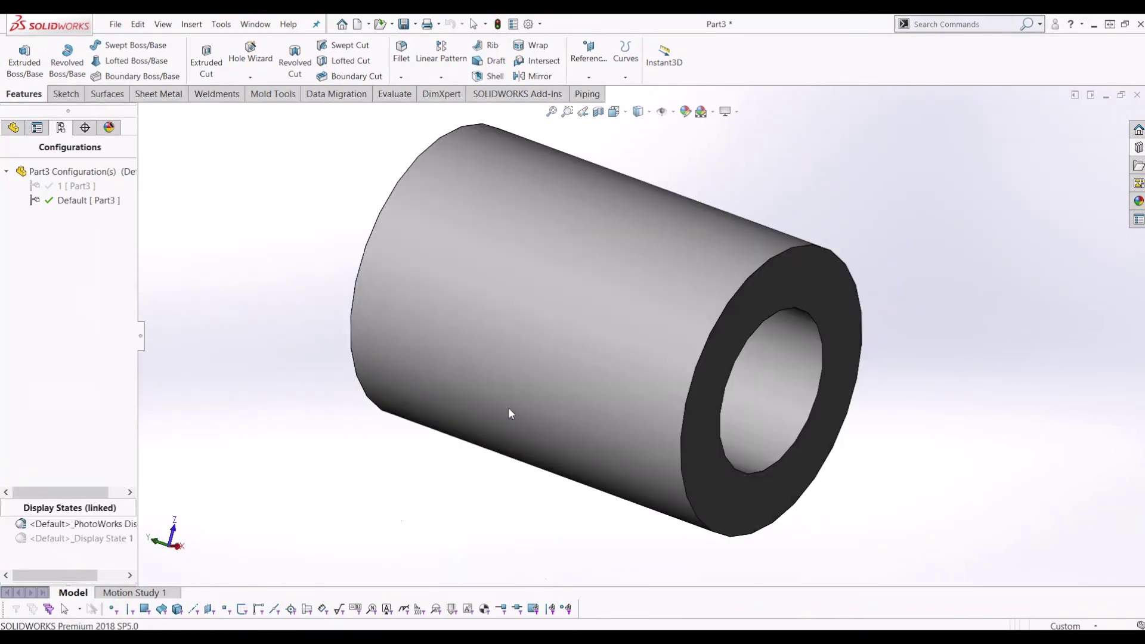
{"action": "key", "text": "space"}
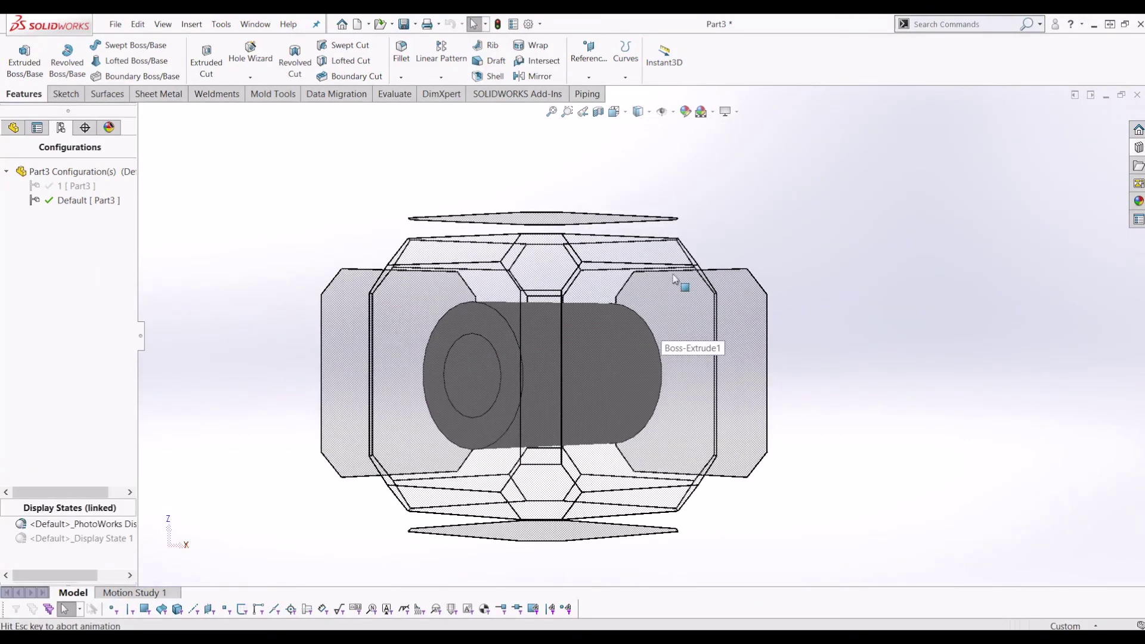
{"action": "left_click", "coordinate": [578, 285]}
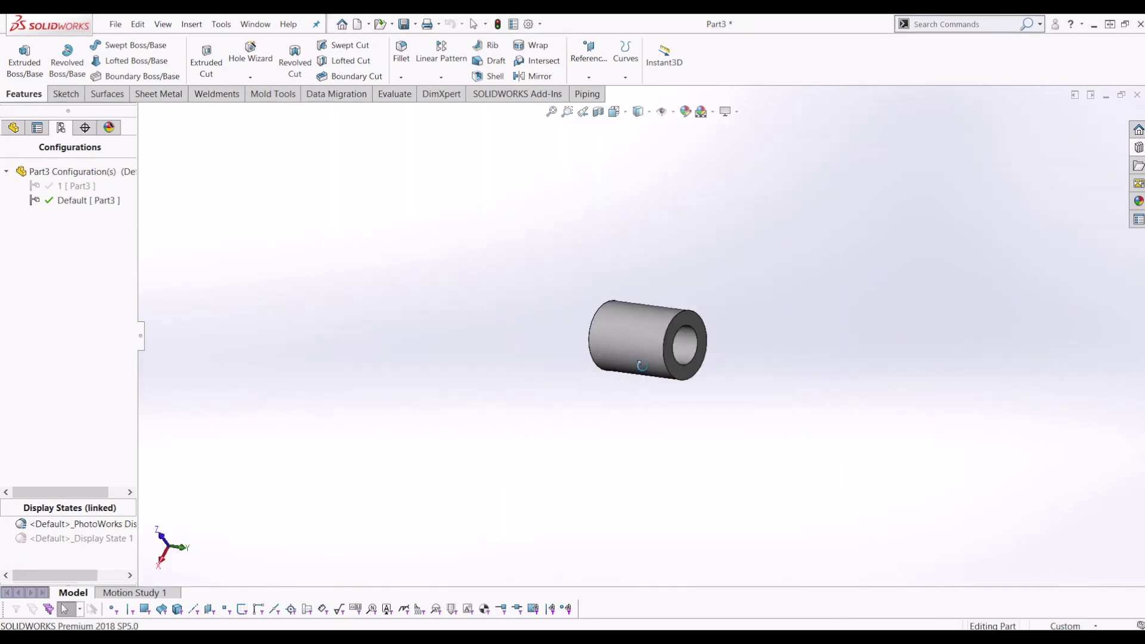
{"action": "middle_click_drag", "start_coordinate": [641, 365], "coordinate": [902, 266]}
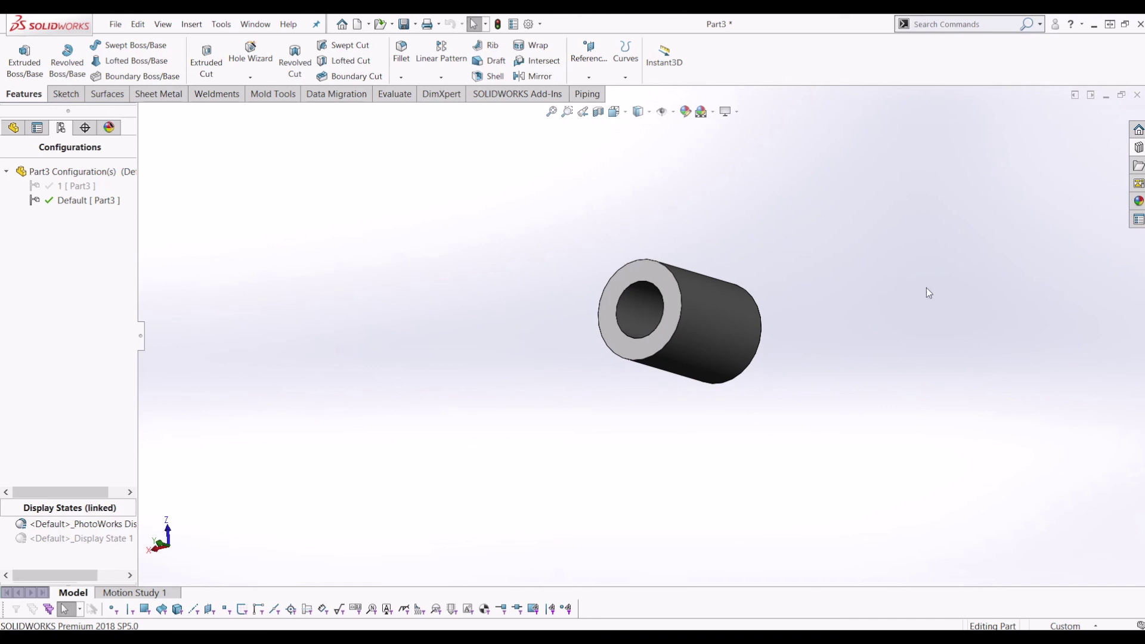
Browse the Design Library's annotations, features, routing and tubing folders.
{"action": "left_click", "coordinate": [1137, 147]}
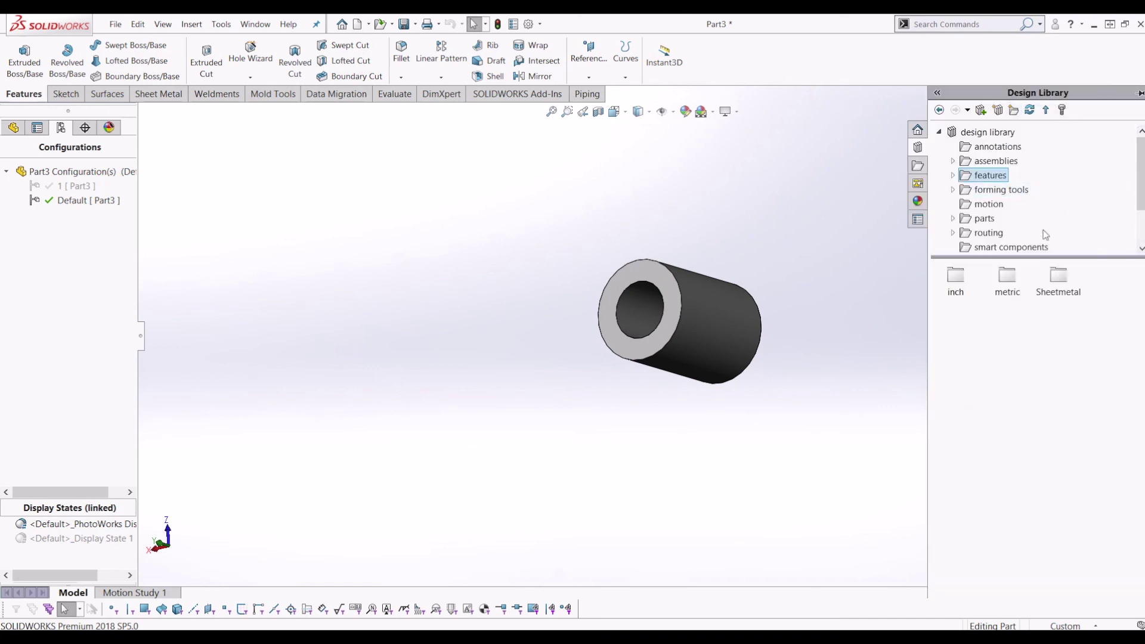
{"action": "left_click", "coordinate": [987, 146]}
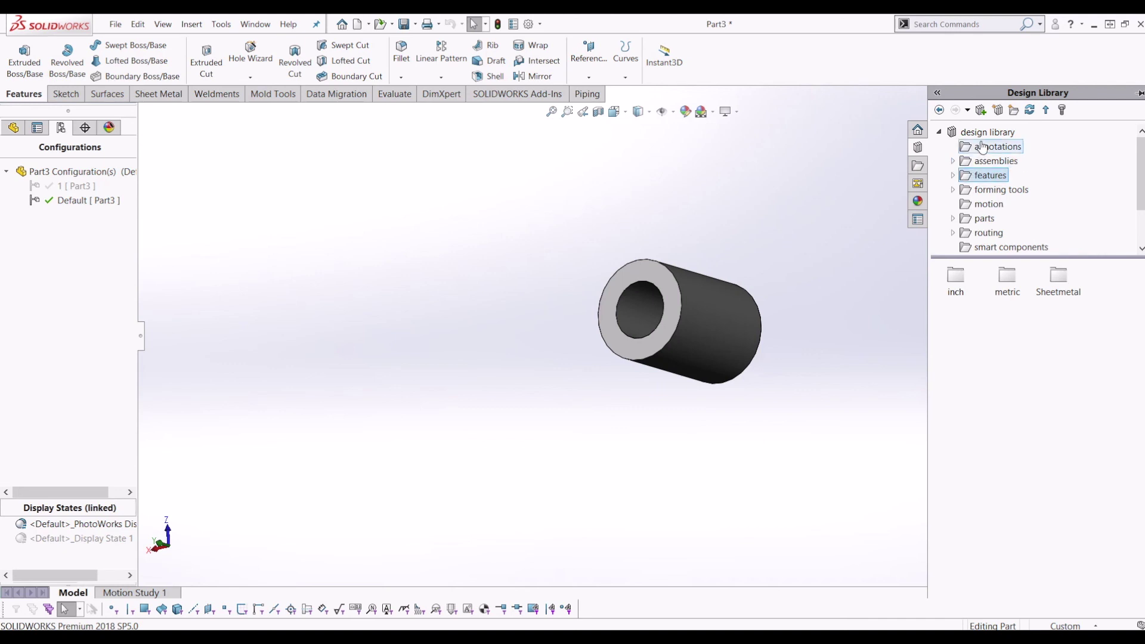
{"action": "left_click", "coordinate": [969, 177]}
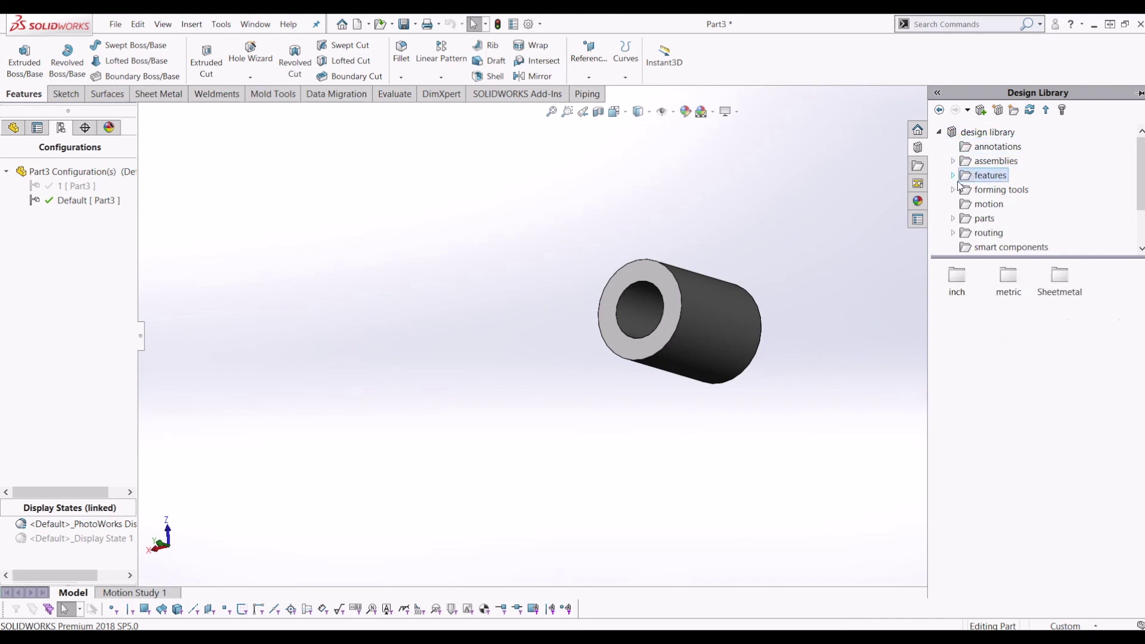
{"action": "left_click", "coordinate": [953, 232]}
{"action": "left_click", "coordinate": [988, 147]}
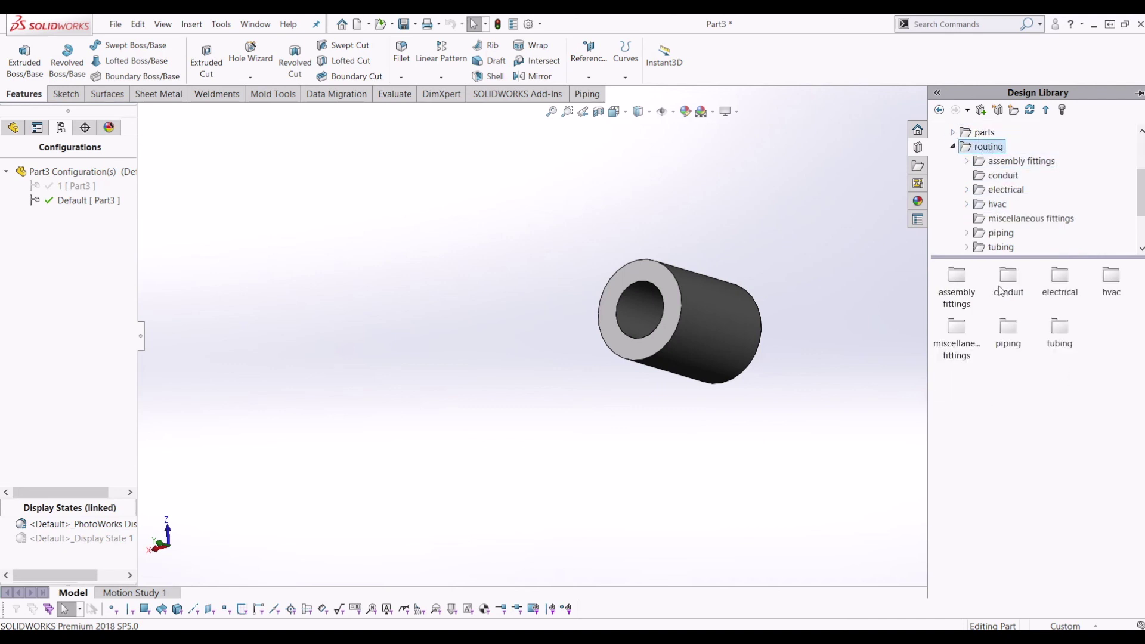
{"action": "double_click", "coordinate": [1060, 329]}
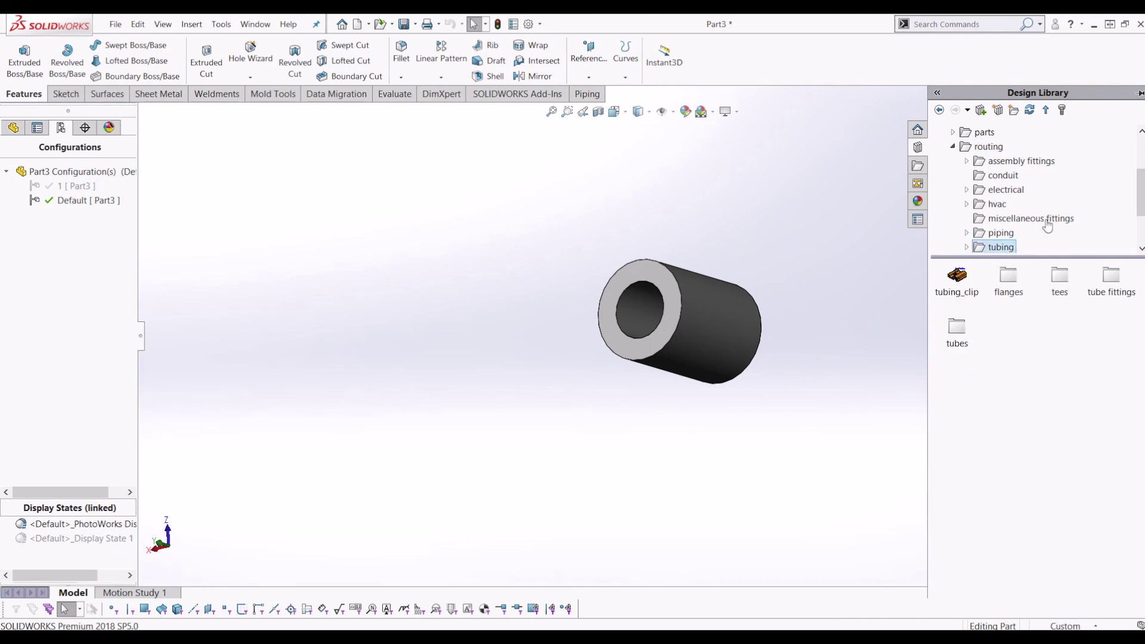
{"action": "left_click", "coordinate": [956, 147]}
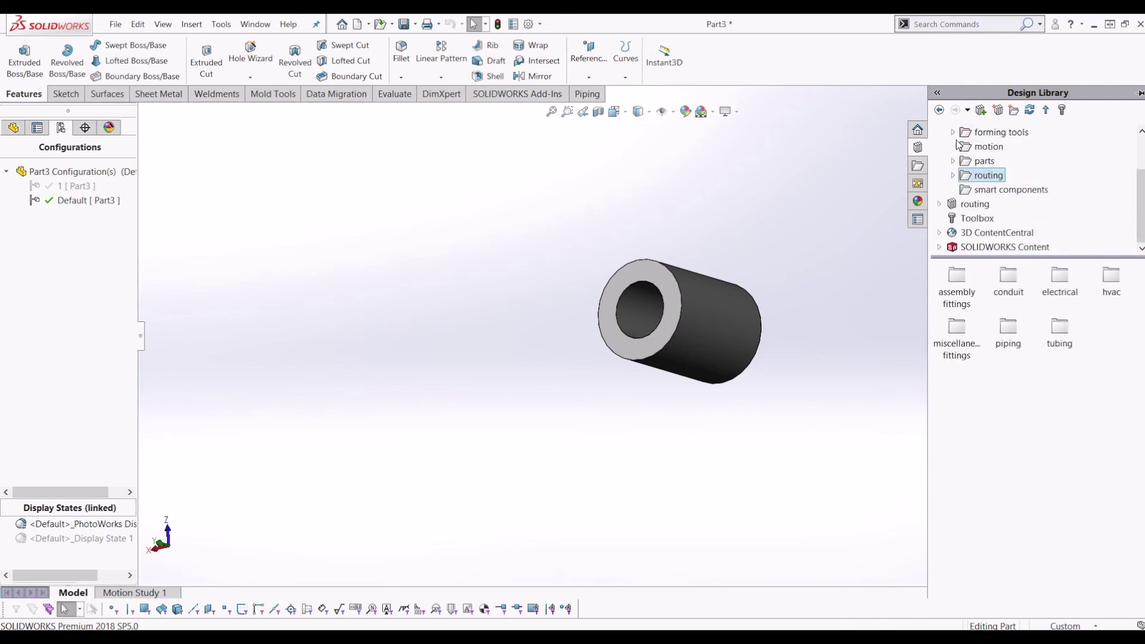